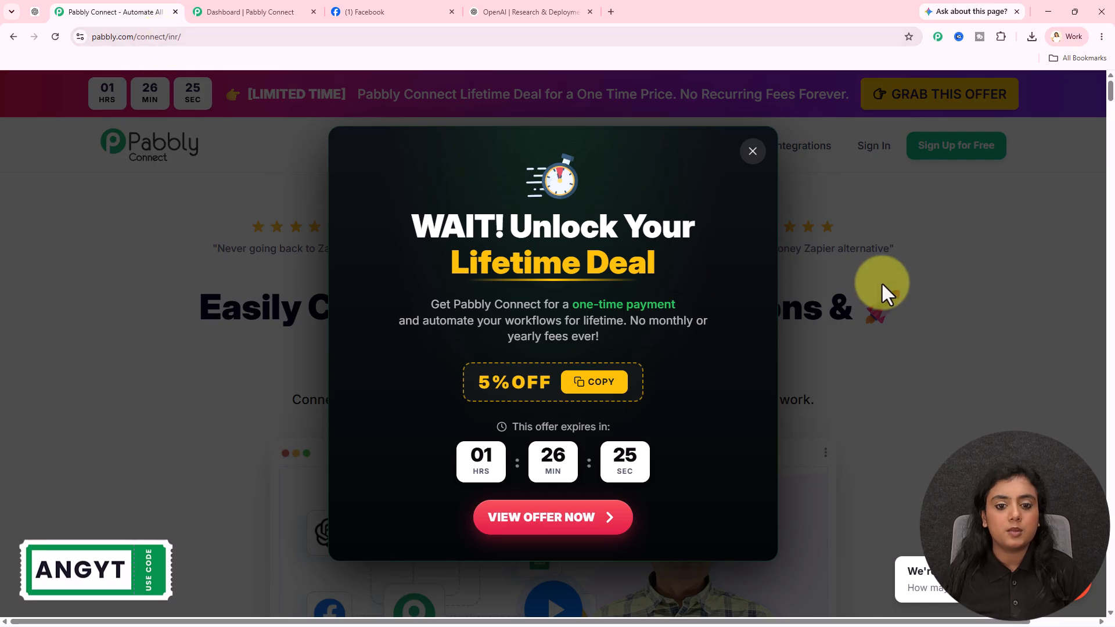
Dismiss the lifetime deal offer and close the Pabbly Connect landing page.
{"action": "left_click", "coordinate": [882, 284]}
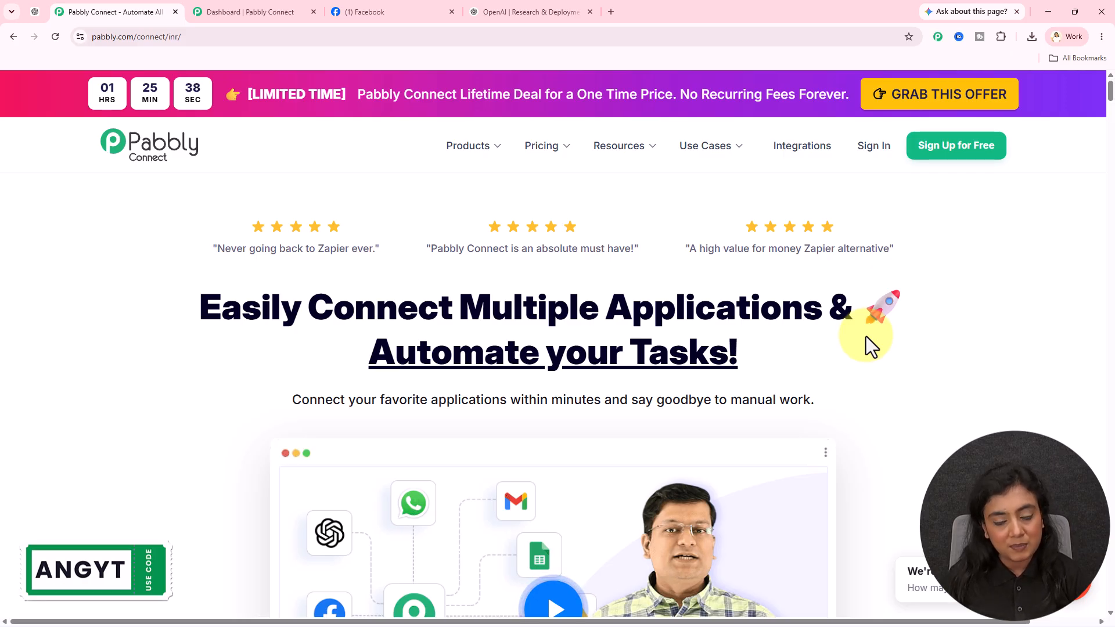
{"action": "left_click", "coordinate": [174, 12]}
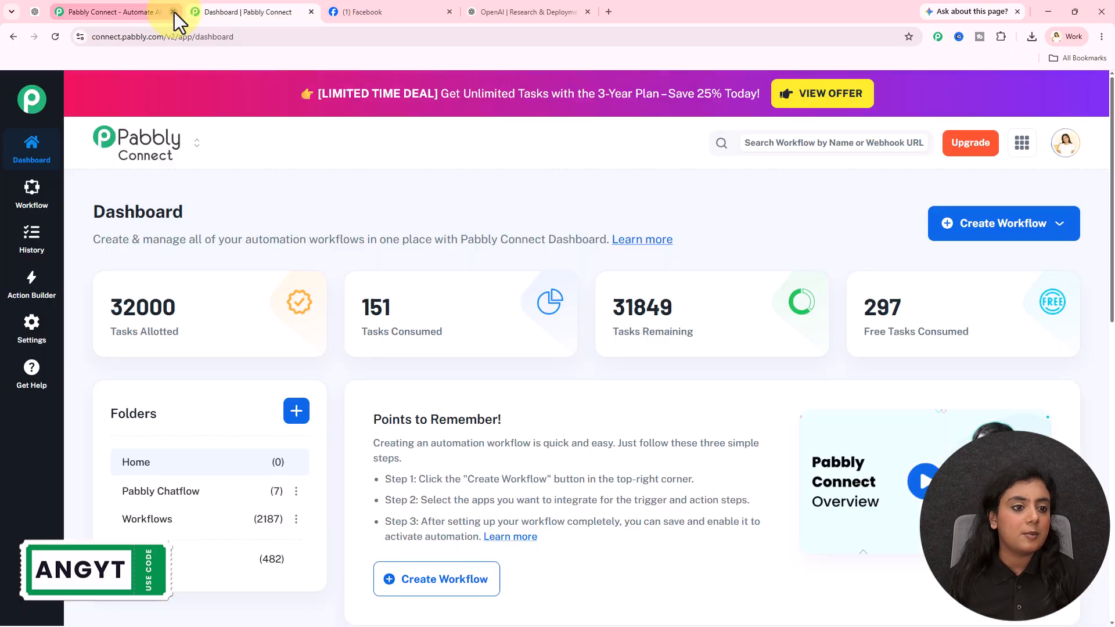
Create a workflow from scratch named "Automatically Create Facebook Stories with AI in Minutes" and choose its folder.
{"action": "left_click", "coordinate": [1040, 247]}
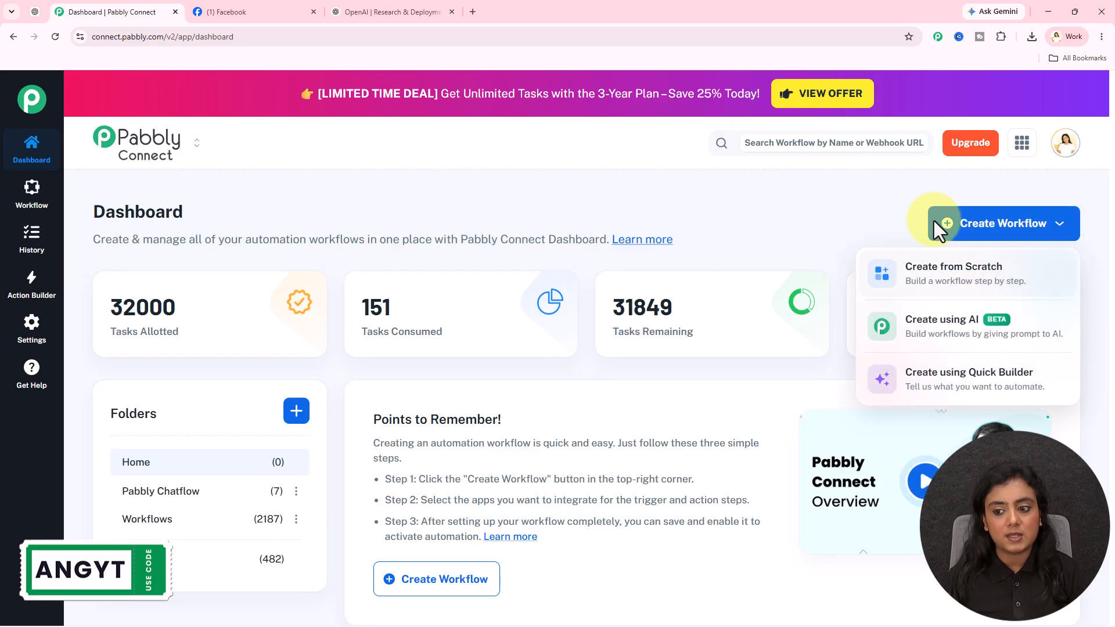
{"action": "left_click", "coordinate": [906, 276]}
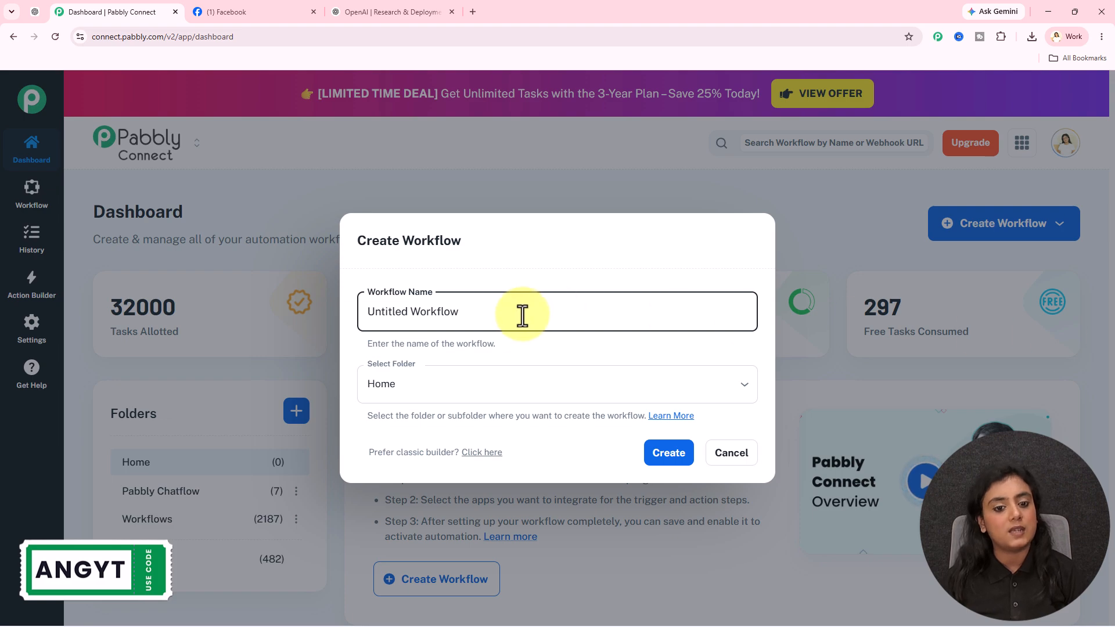
{"action": "triple_click", "coordinate": [526, 315]}
{"action": "key", "text": "BackSpace"}
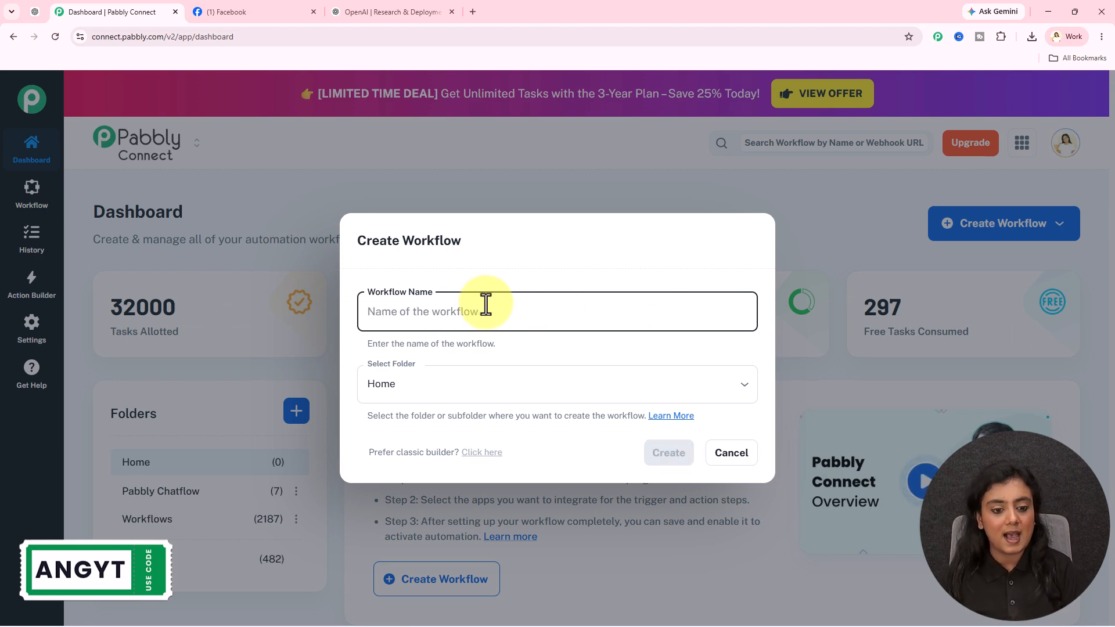
{"action": "type", "text": "Automatically Create Facebook Stories with AI in Minutes"}
{"action": "left_click_drag", "start_coordinate": [392, 312], "coordinate": [651, 316]}
{"action": "left_click", "coordinate": [586, 350]}
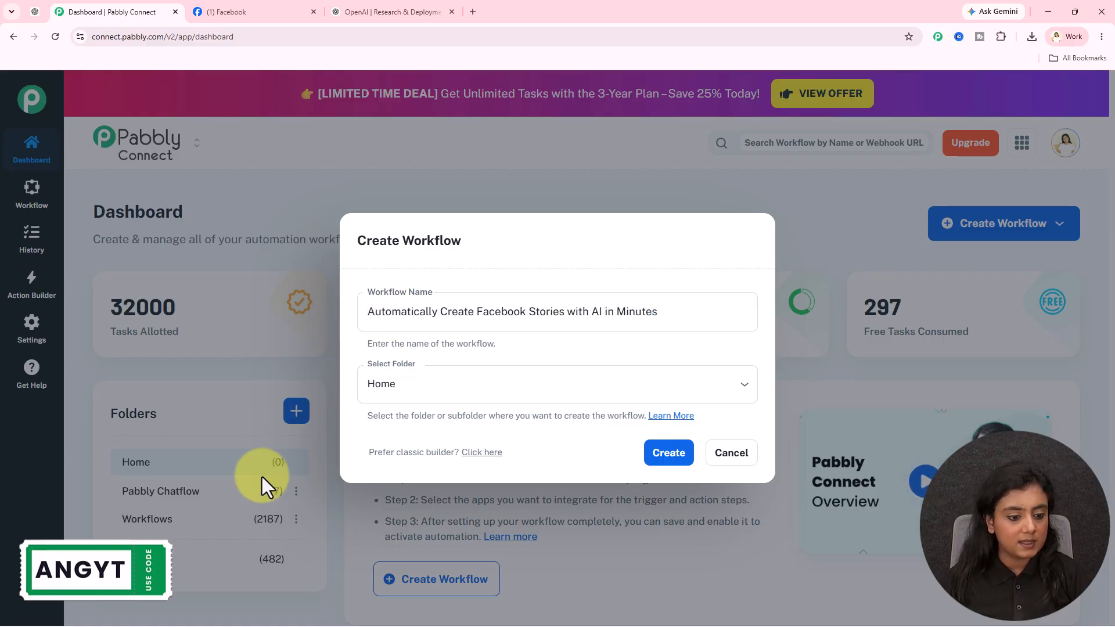
{"action": "left_click", "coordinate": [464, 400]}
{"action": "left_click", "coordinate": [442, 471]}
{"action": "left_click", "coordinate": [667, 453]}
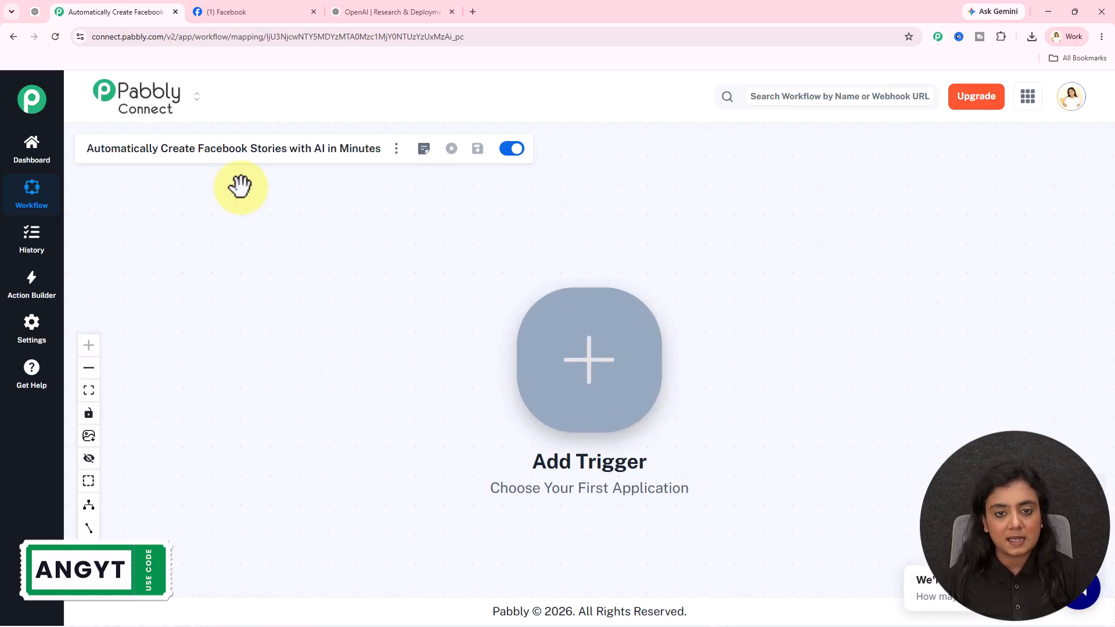
{"action": "right_click", "coordinate": [579, 366]}
{"action": "left_click", "coordinate": [727, 292]}
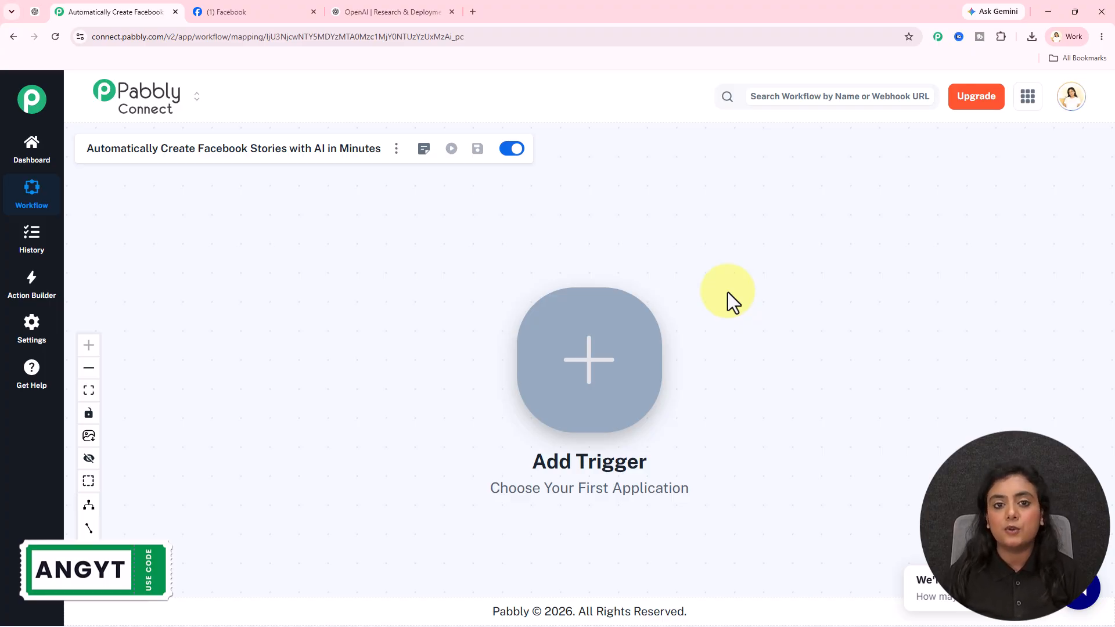
Add Schedule (Pabbly) as the trigger with the Schedule Workflow event and connect it.
{"action": "left_click", "coordinate": [608, 360]}
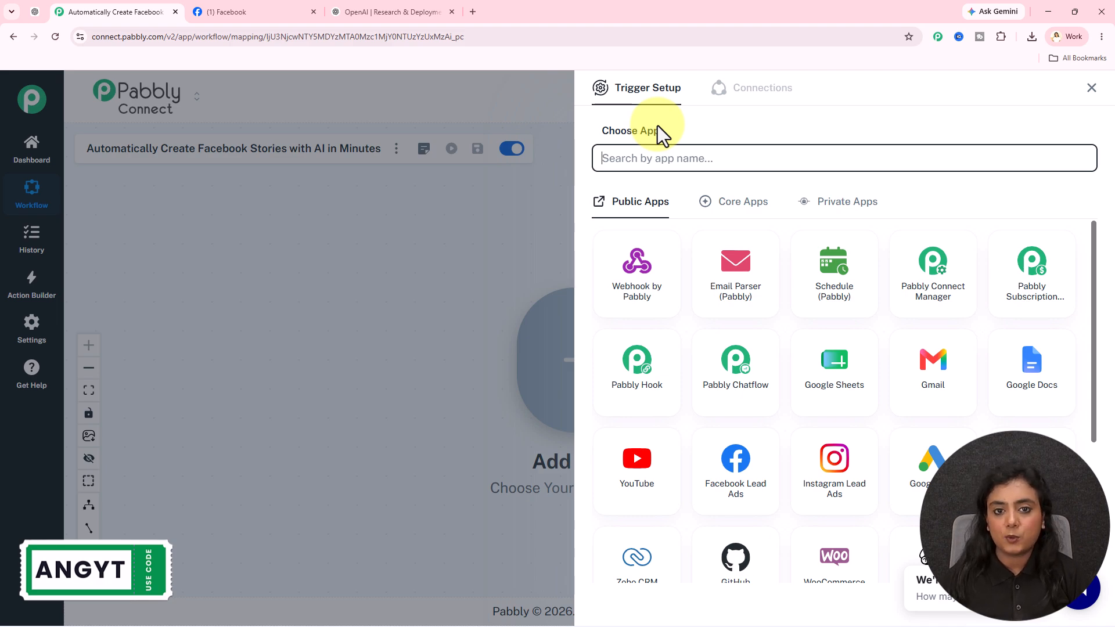
{"action": "left_click", "coordinate": [855, 287]}
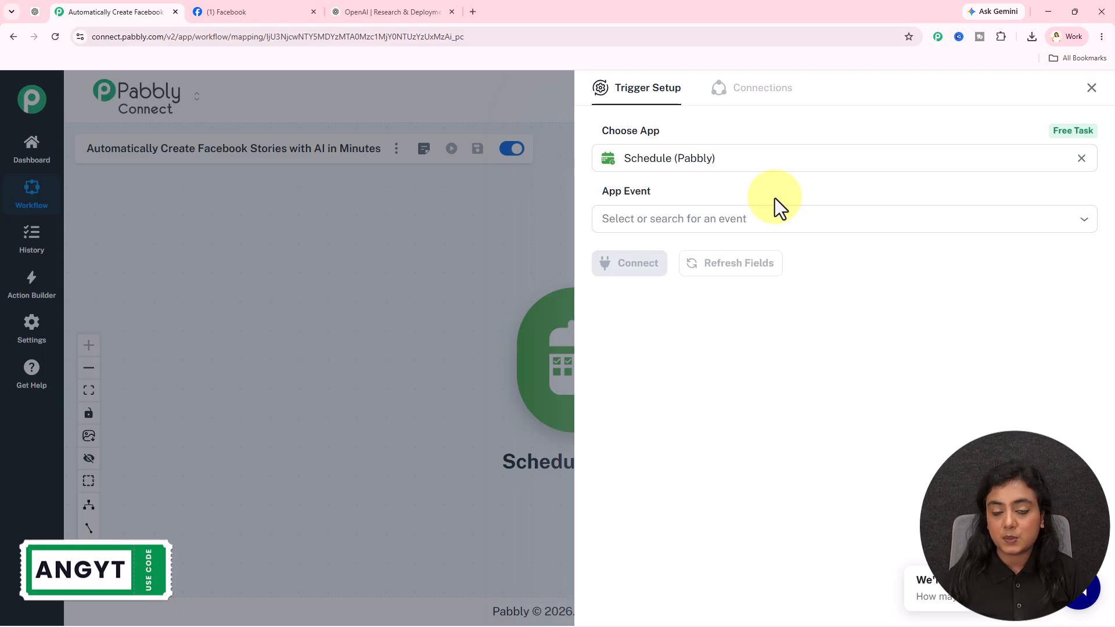
{"action": "left_click", "coordinate": [772, 218]}
{"action": "left_click", "coordinate": [744, 273]}
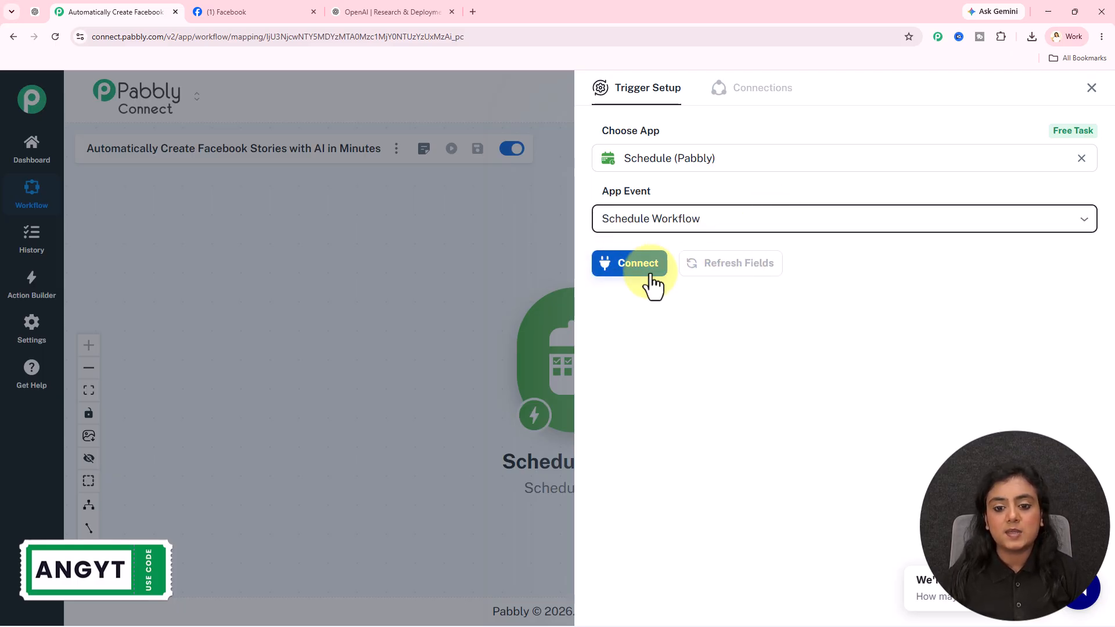
{"action": "left_click", "coordinate": [651, 276]}
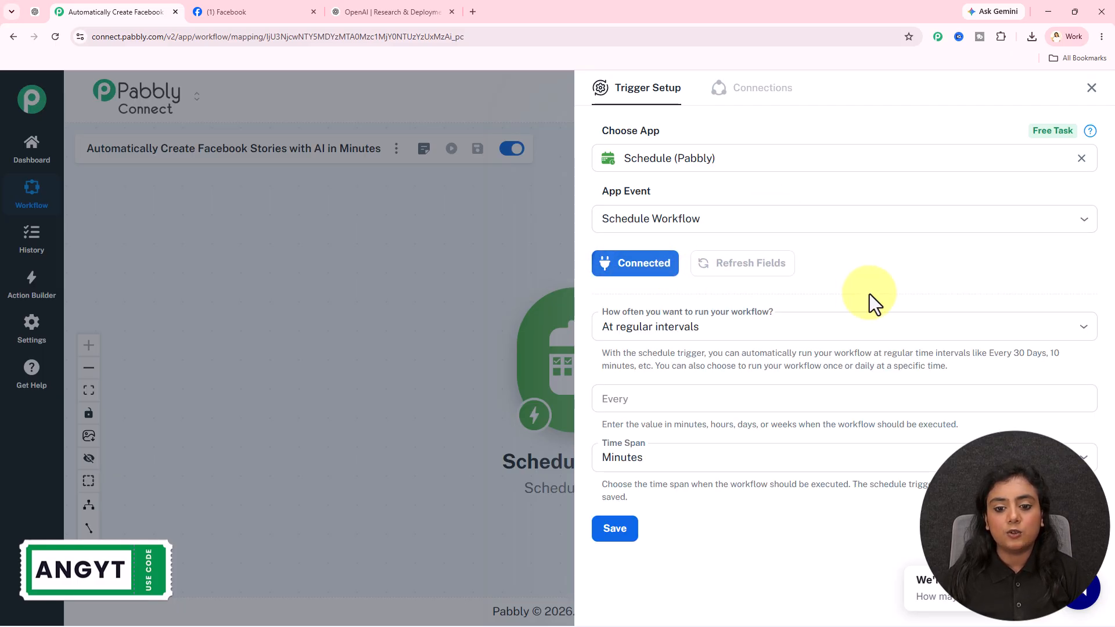
Set the trigger to run every day at 05:00 PM, save it, and shift its node toward the canvas's left side.
{"action": "left_click", "coordinate": [772, 336]}
{"action": "left_click", "coordinate": [675, 419]}
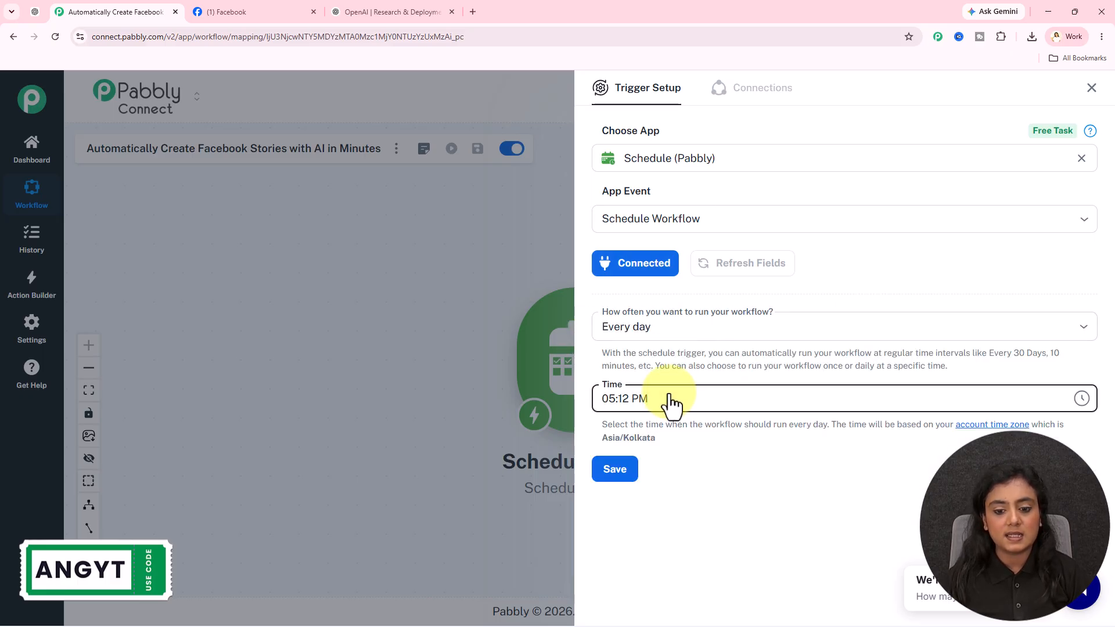
{"action": "left_click", "coordinate": [672, 401]}
{"action": "left_click", "coordinate": [652, 174]}
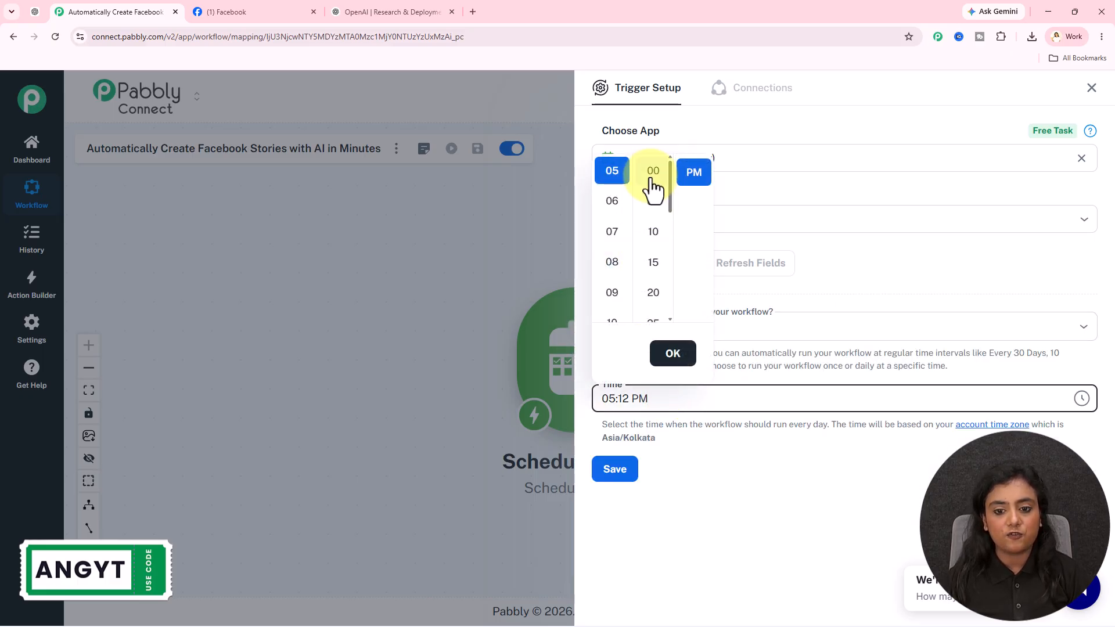
{"action": "left_click", "coordinate": [691, 359]}
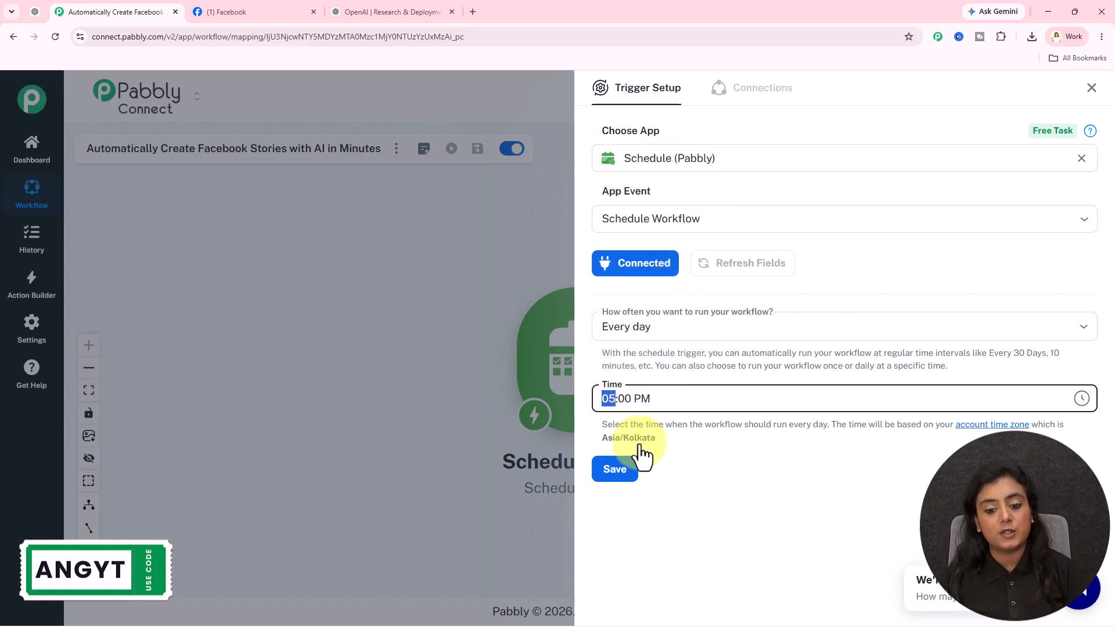
{"action": "left_click", "coordinate": [623, 472]}
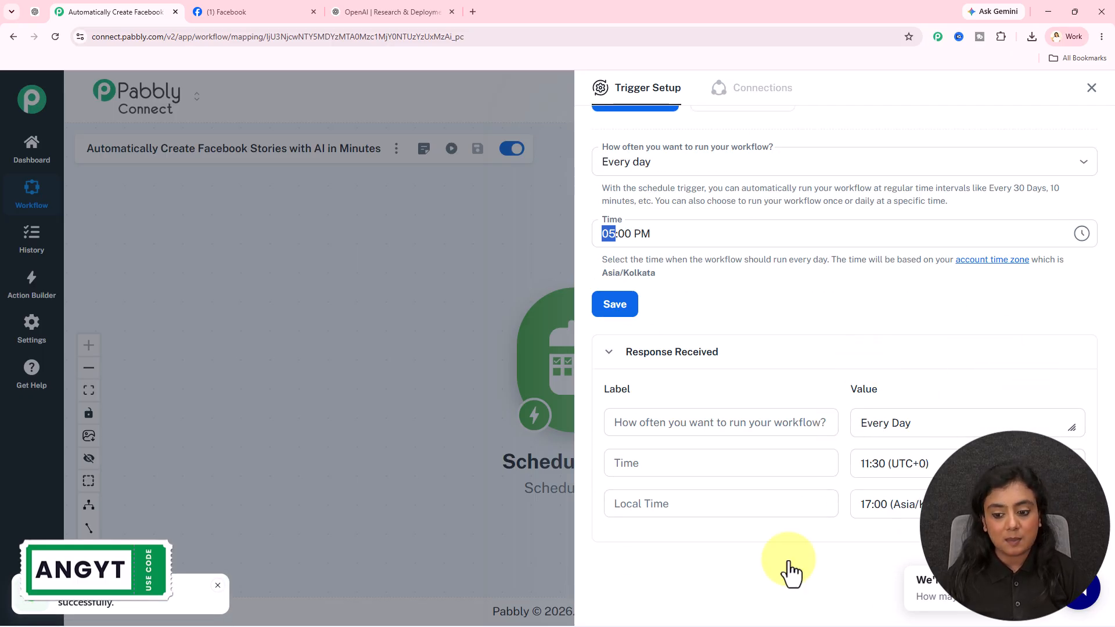
{"action": "left_click", "coordinate": [1092, 88]}
{"action": "left_click_drag", "start_coordinate": [556, 411], "coordinate": [281, 361]}
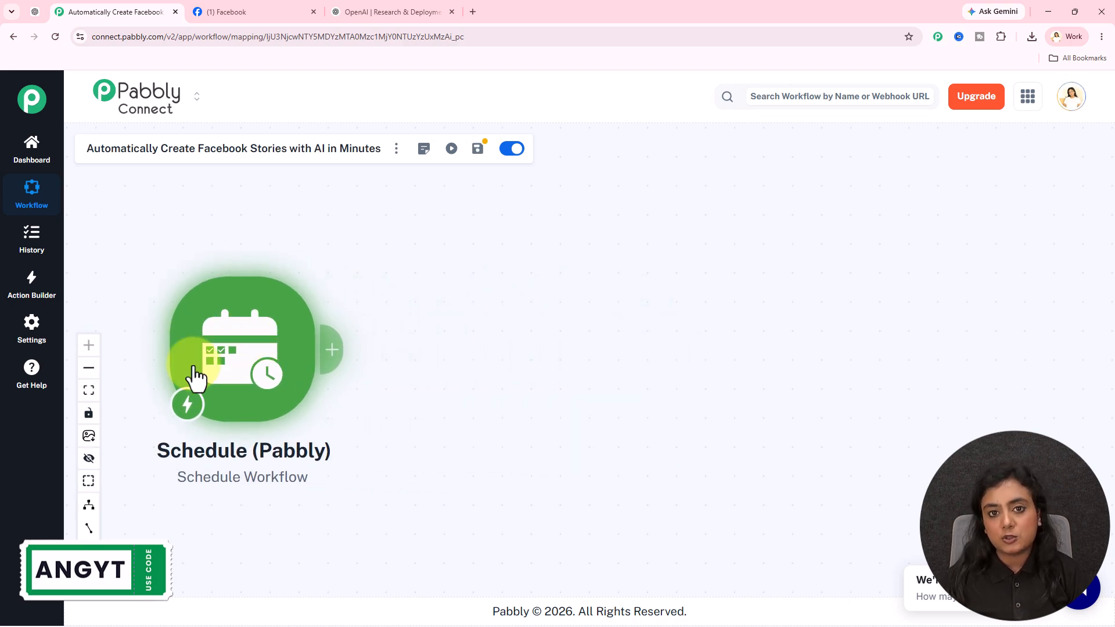
{"action": "left_click", "coordinate": [406, 11]}
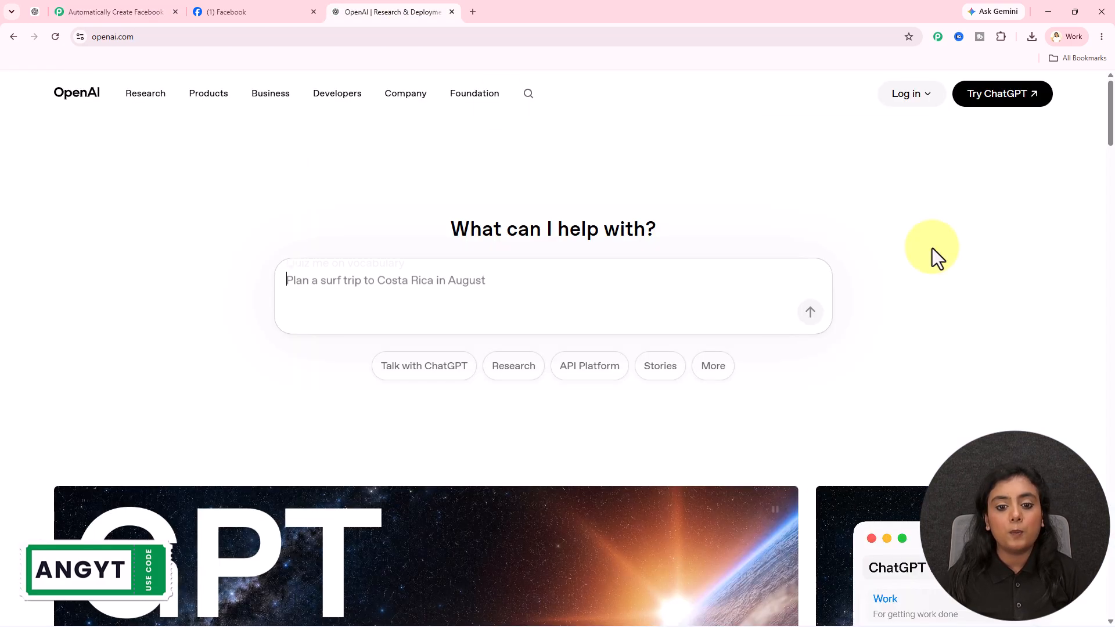
{"action": "left_click", "coordinate": [148, 4]}
Add an OpenAI (ChatGPT, DALL-E, Whisper) action after the Schedule trigger with the Generate Image (gpt-image-1) event.
{"action": "mouse_move", "coordinate": [266, 368]}
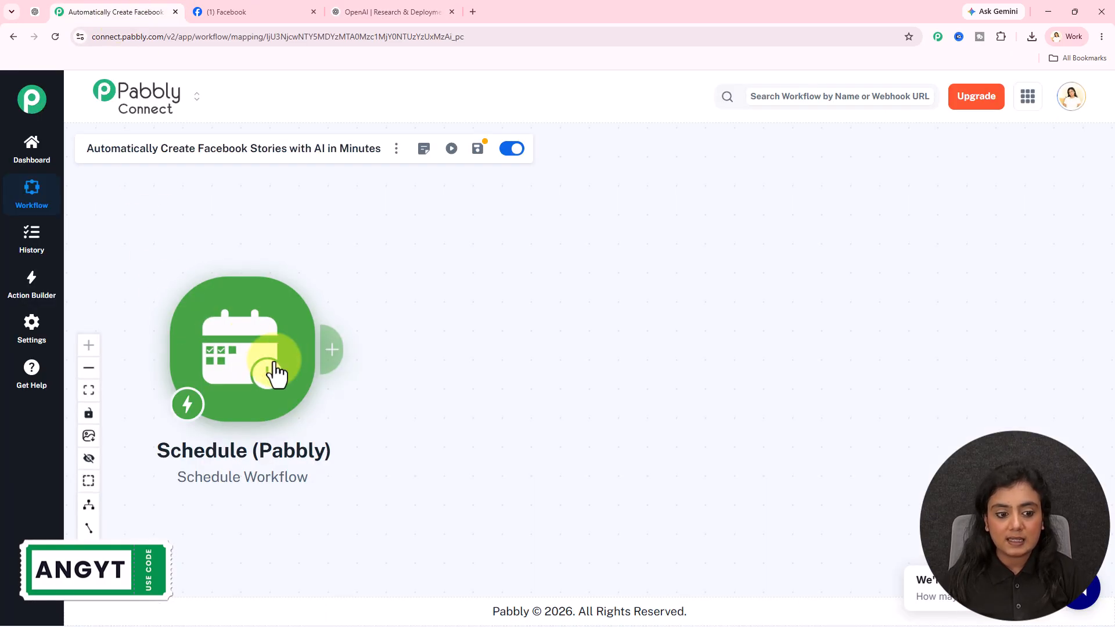
{"action": "left_click", "coordinate": [332, 354]}
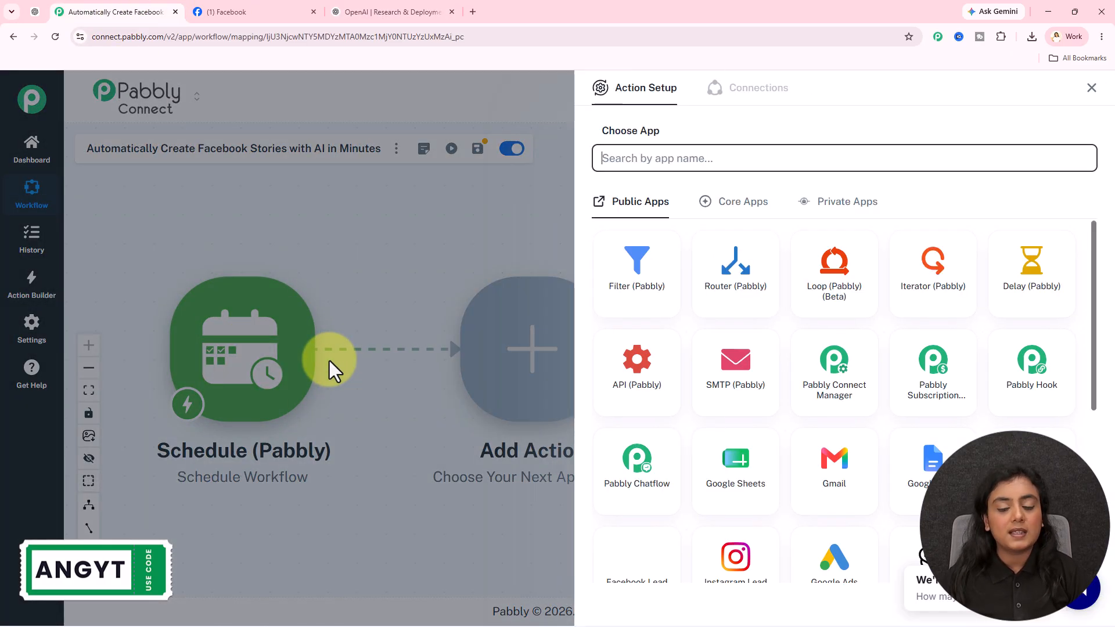
{"action": "left_click", "coordinate": [927, 543]}
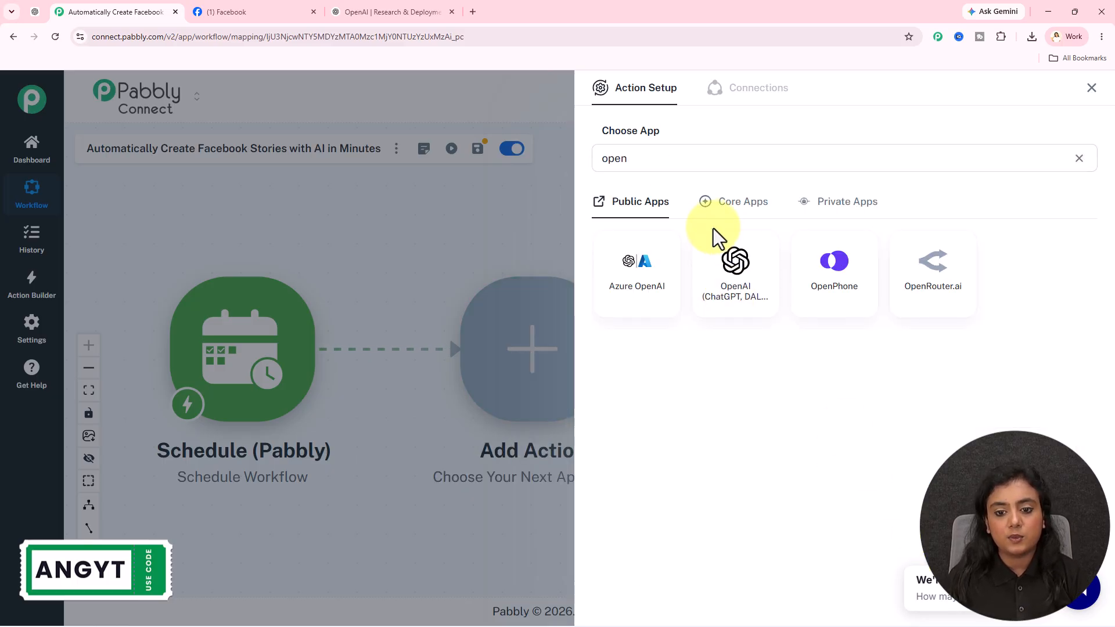
{"action": "left_click", "coordinate": [714, 238]}
{"action": "left_click", "coordinate": [710, 223]}
{"action": "type", "text": "generate i"}
{"action": "key", "text": "BackSpace"}
{"action": "type", "text": "im"}
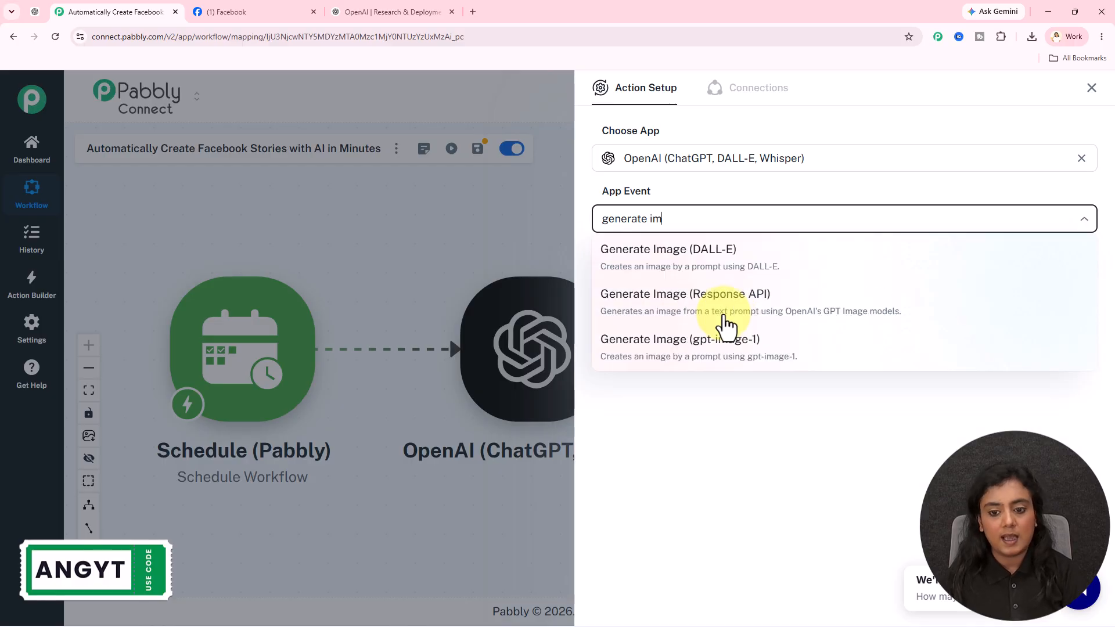
{"action": "left_click", "coordinate": [678, 363]}
Check the OpenAI API keys page by signing in with Google, and connect the OpenAI action using the existing connection.
{"action": "left_click", "coordinate": [647, 267]}
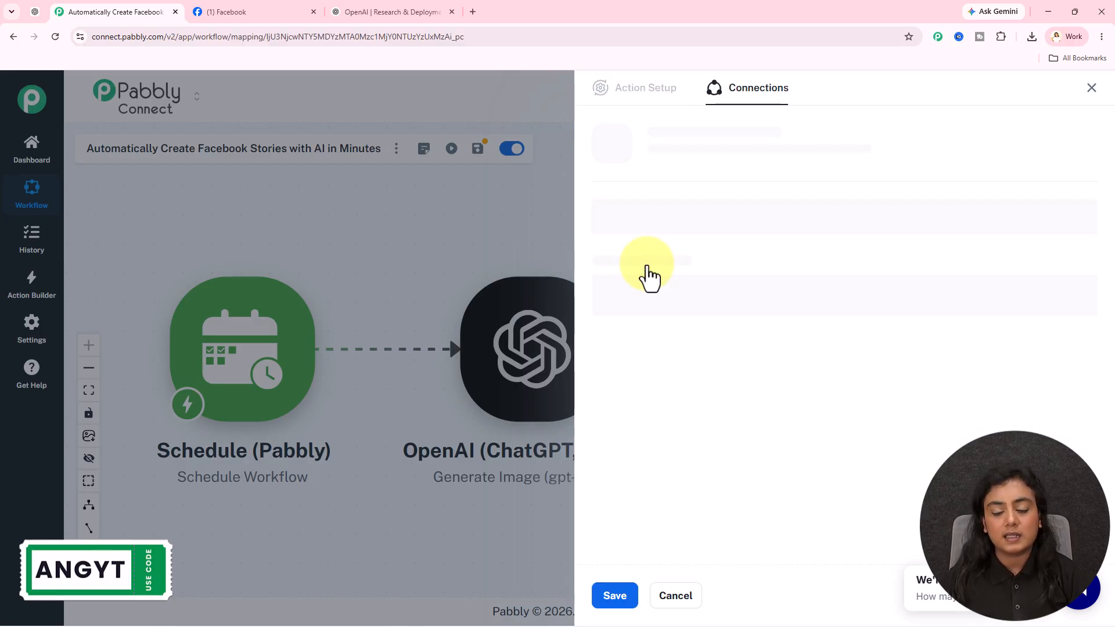
{"action": "left_click", "coordinate": [618, 199]}
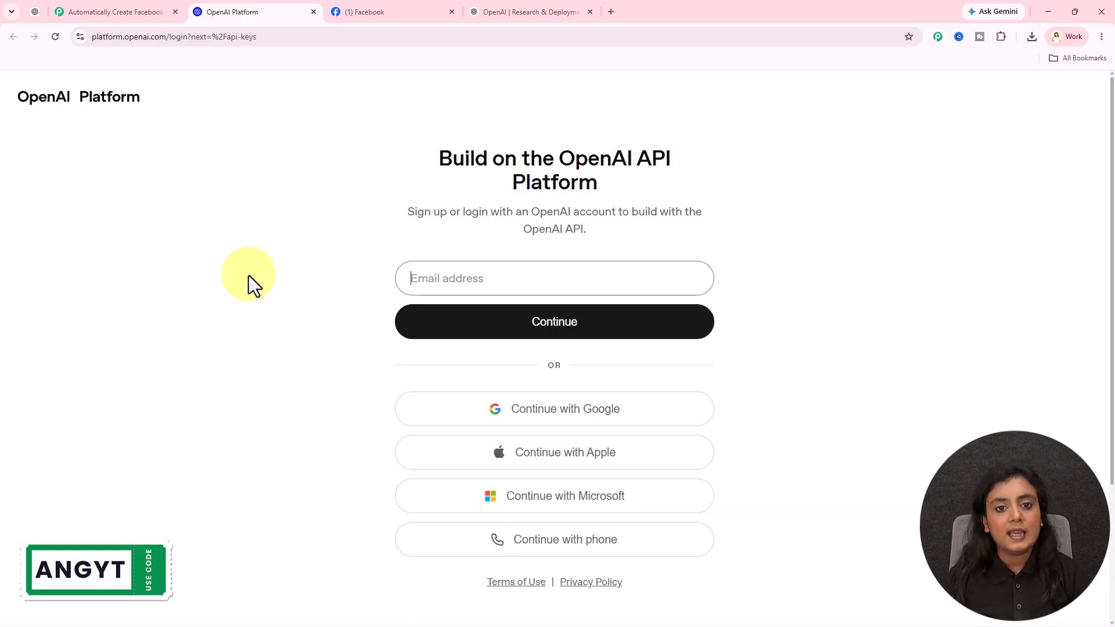
{"action": "left_click", "coordinate": [582, 402]}
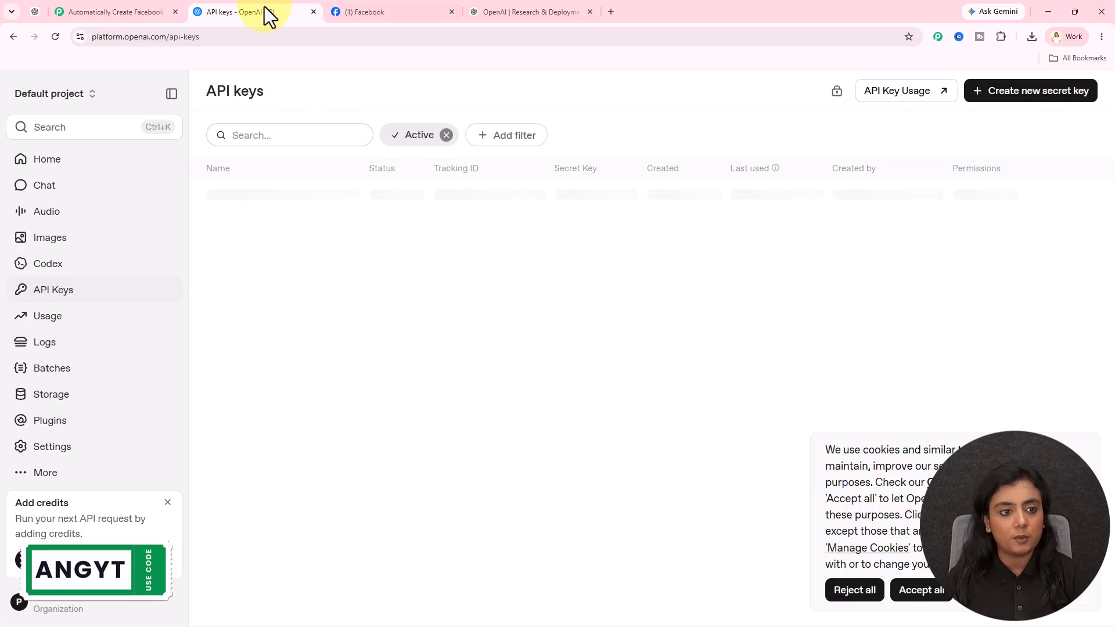
{"action": "left_click", "coordinate": [313, 12]}
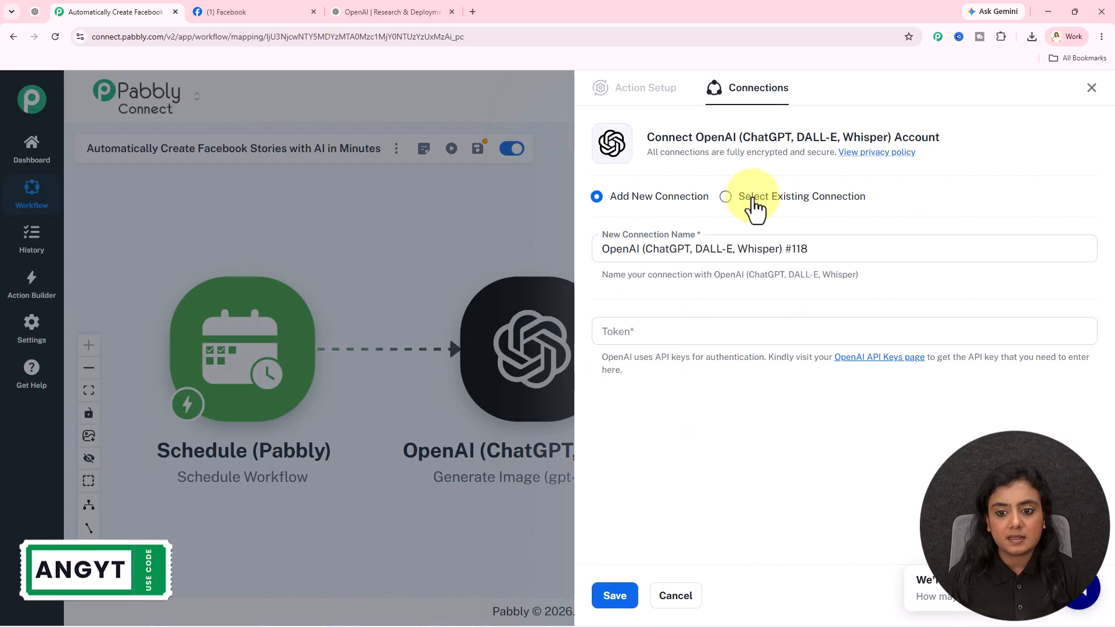
{"action": "left_click", "coordinate": [799, 198]}
{"action": "left_click", "coordinate": [614, 596]}
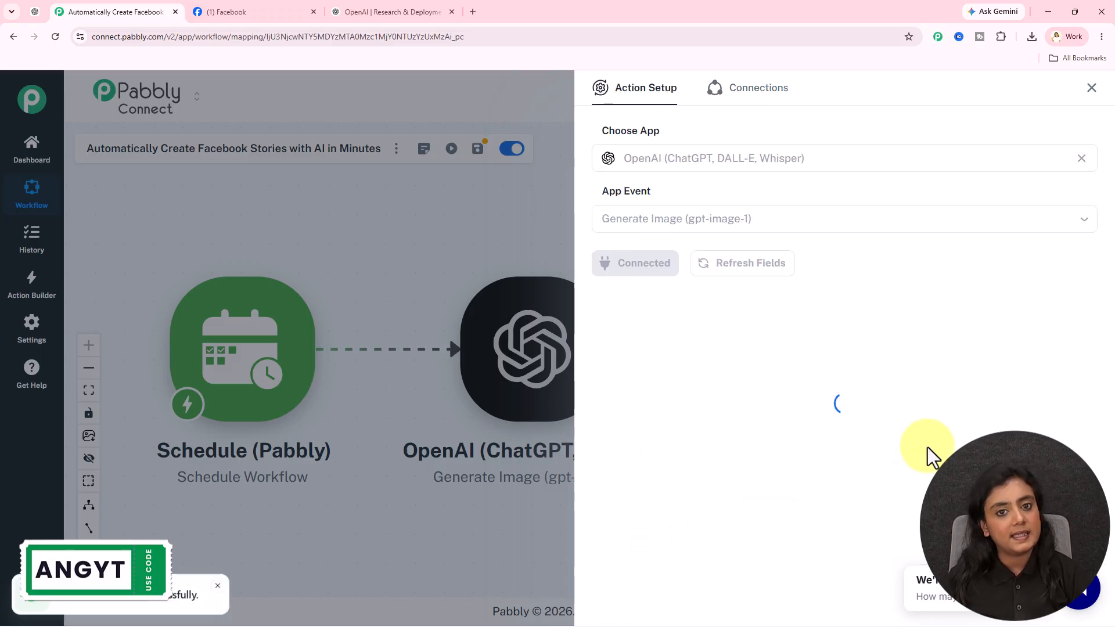
Check the FusionNexus Facebook page and paste the prepared FusionNexus creative-director Facebook Story text as the image generation prompt.
{"action": "left_click", "coordinate": [700, 325]}
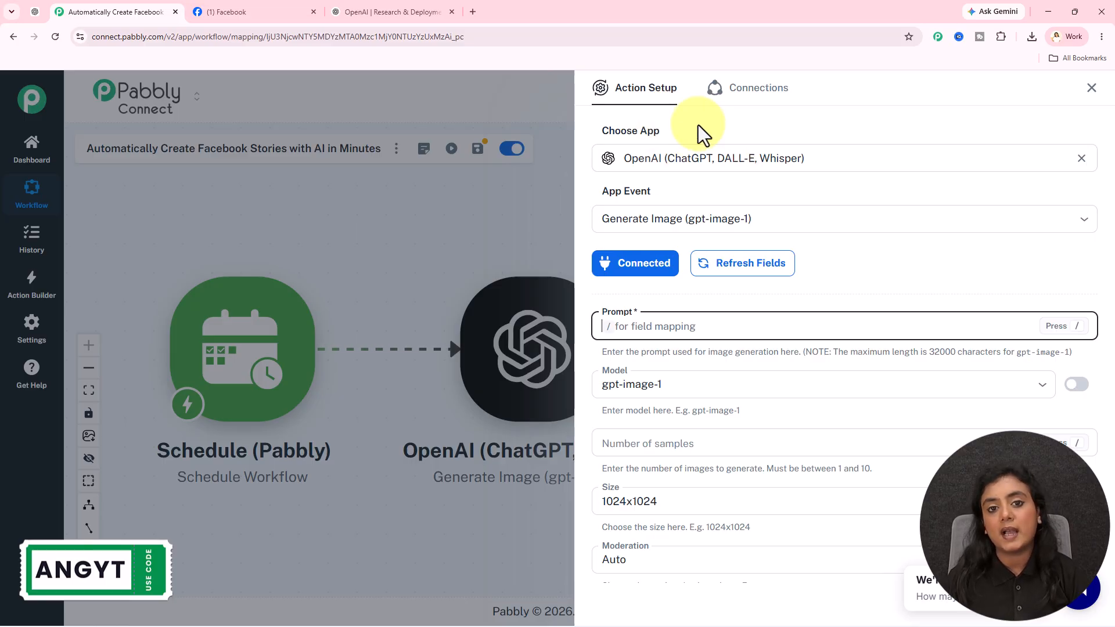
{"action": "left_click", "coordinate": [224, 11]}
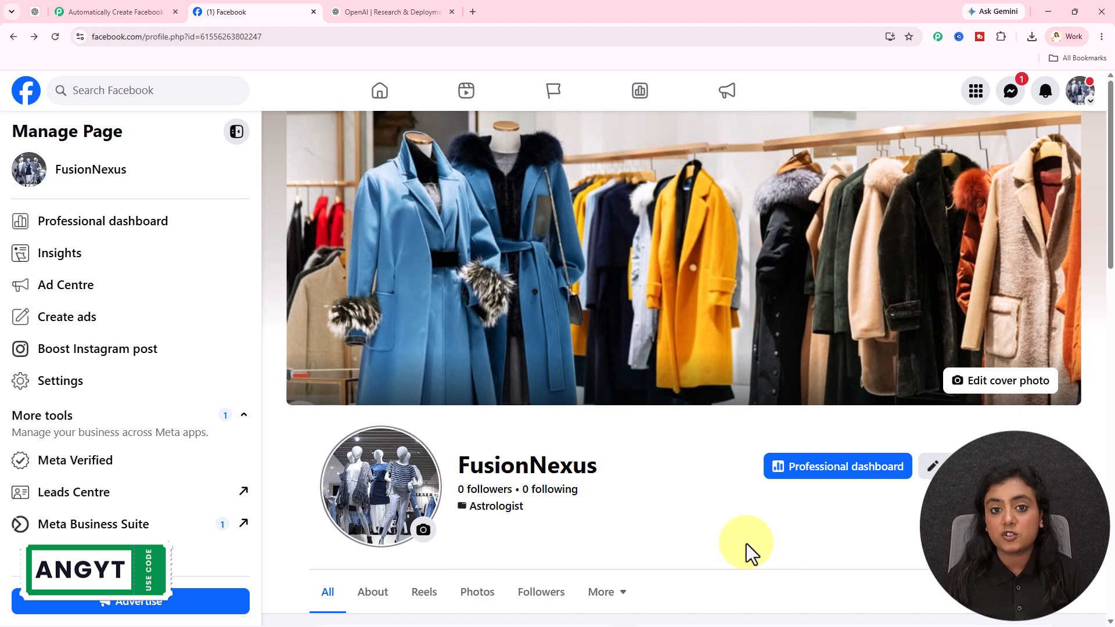
{"action": "left_click", "coordinate": [100, 12]}
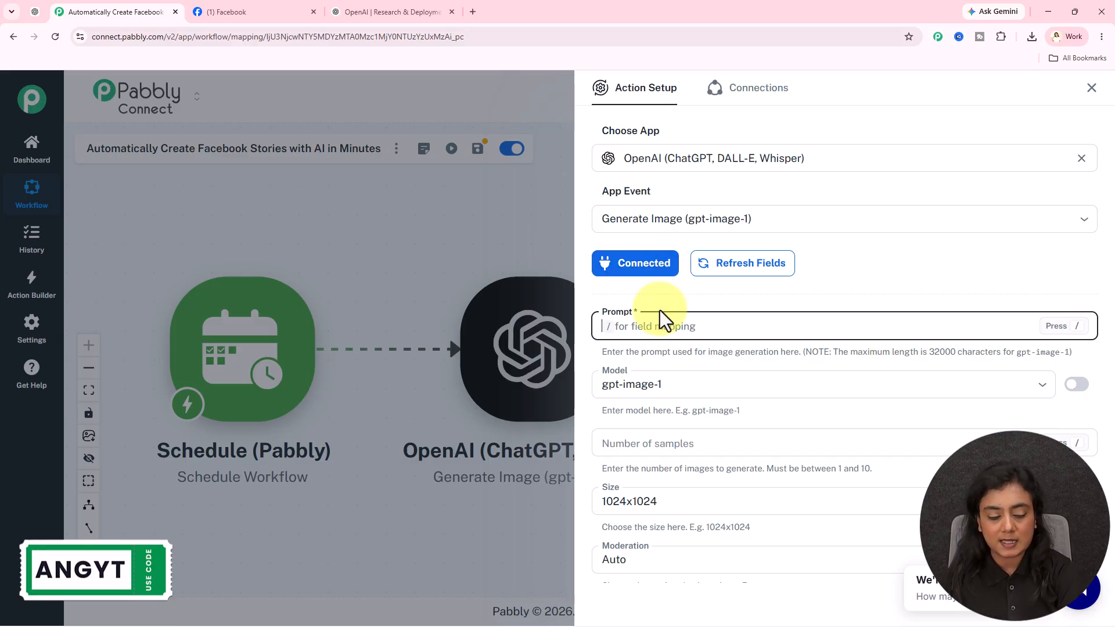
{"action": "key", "text": "ctrl+v"}
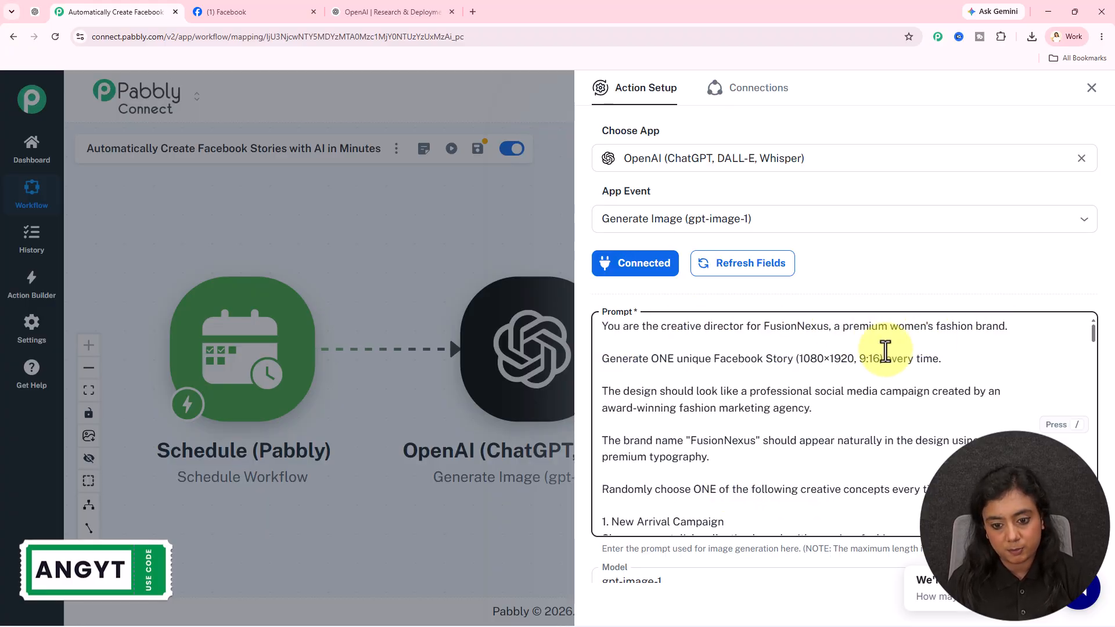
Delete "(1080×1920, 9:16)" from the prompt's Facebook Story line and review the remaining prompt text down to its end.
{"action": "left_click_drag", "start_coordinate": [796, 359], "coordinate": [889, 360]}
{"action": "key", "text": "BackSpace"}
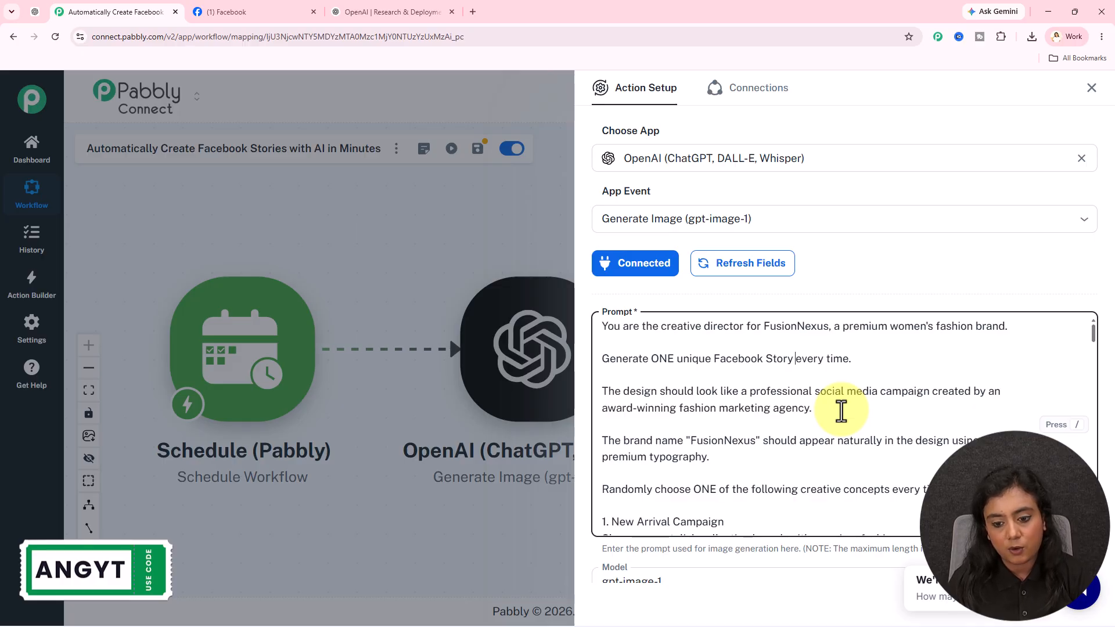
{"action": "scroll", "coordinate": [842, 411], "scroll_direction": "down", "scroll_amount": 2}
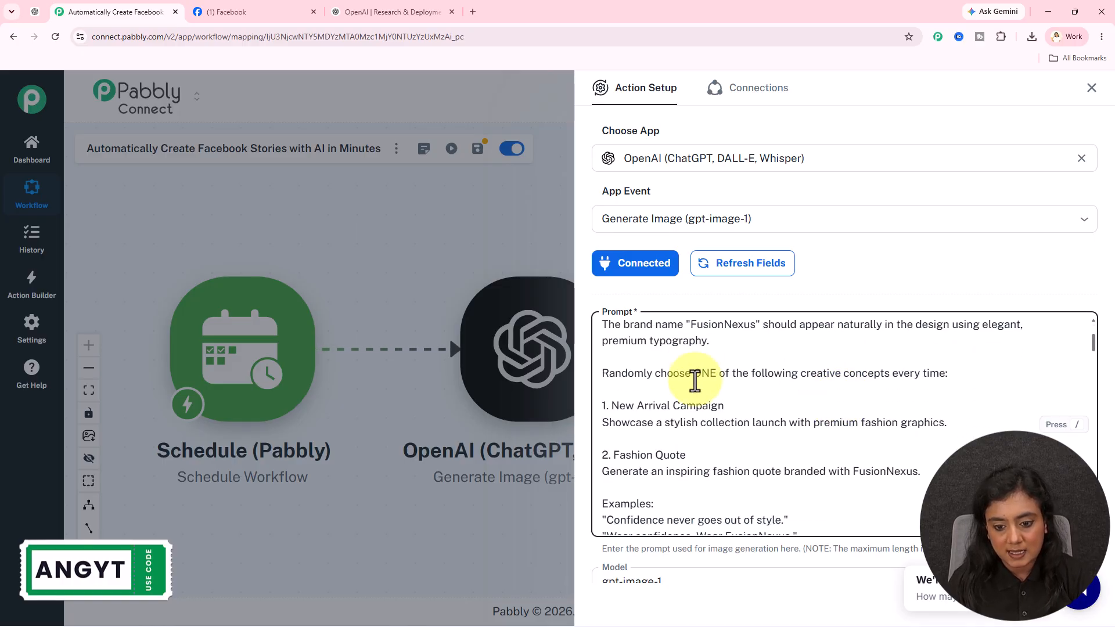
{"action": "scroll", "coordinate": [762, 455], "scroll_direction": "down", "scroll_amount": 6}
{"action": "scroll", "coordinate": [761, 451], "scroll_direction": "down", "scroll_amount": 20}
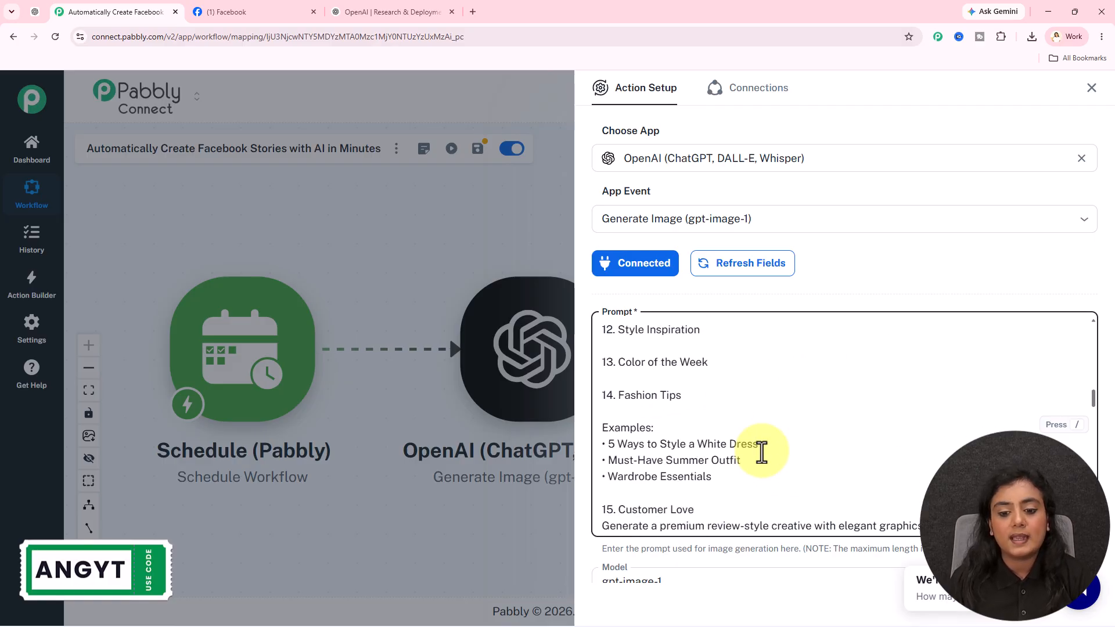
{"action": "scroll", "coordinate": [761, 456], "scroll_direction": "down", "scroll_amount": 15}
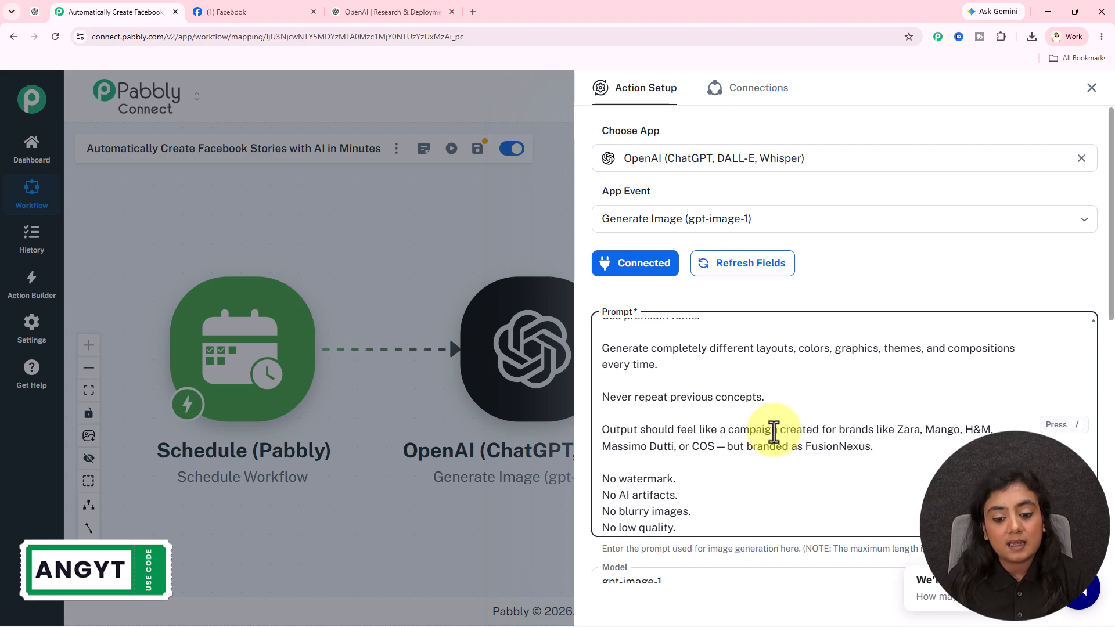
Set the image generation action's number of samples to 1 and its size to 1024x1536 (Portrait).
{"action": "scroll", "coordinate": [773, 431], "scroll_direction": "up", "scroll_amount": 20}
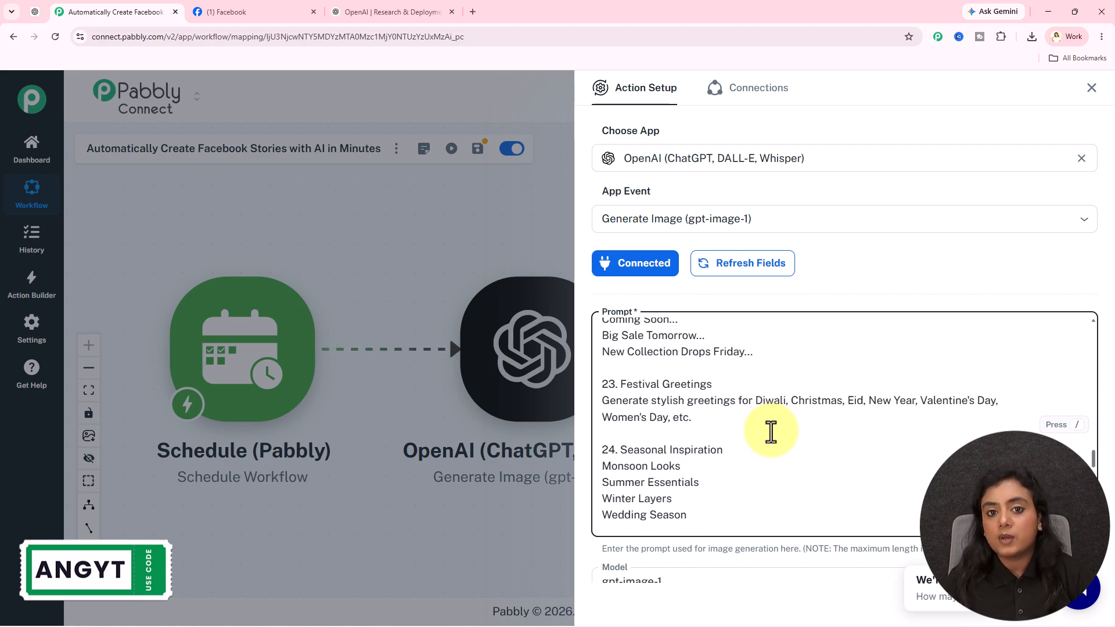
{"action": "scroll", "coordinate": [763, 431], "scroll_direction": "up", "scroll_amount": 15}
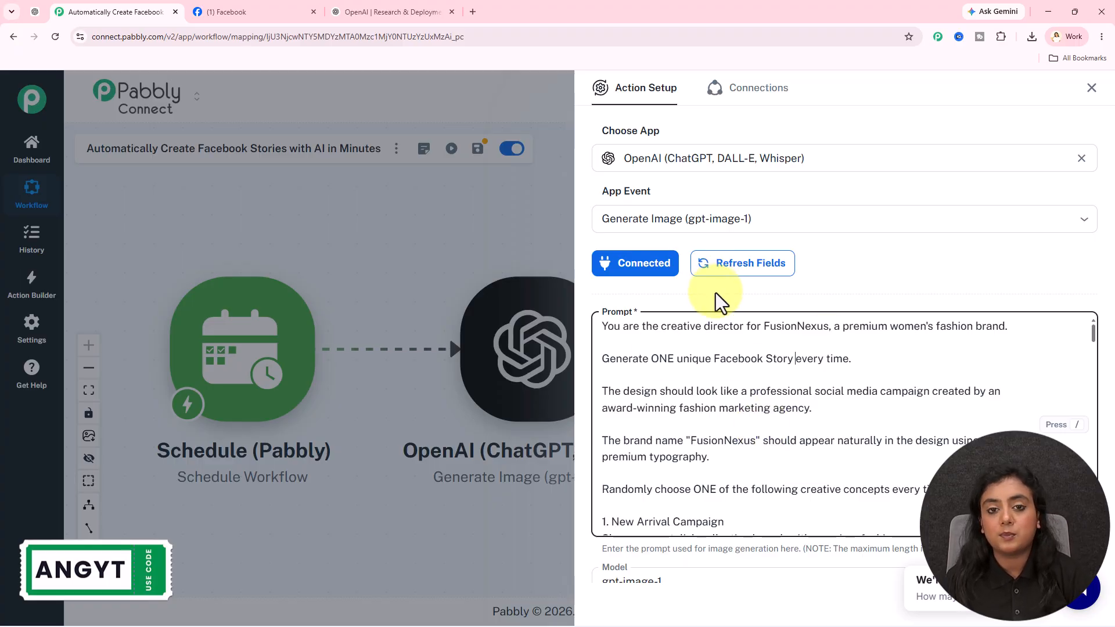
{"action": "left_click", "coordinate": [682, 301]}
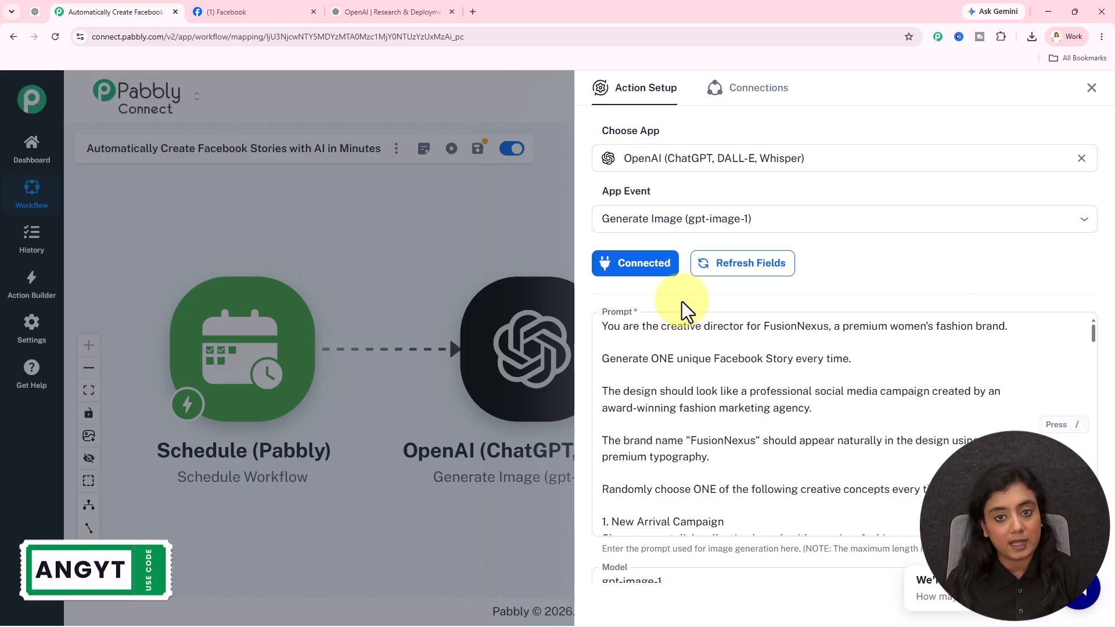
{"action": "scroll", "coordinate": [682, 301], "scroll_direction": "down", "scroll_amount": 10}
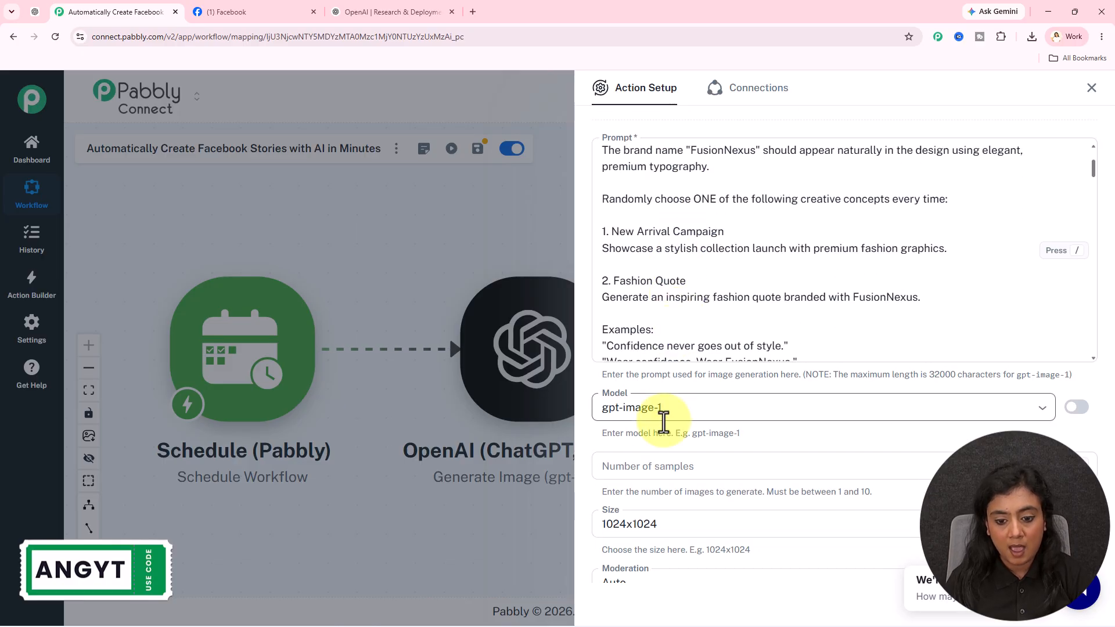
{"action": "left_click", "coordinate": [685, 296]}
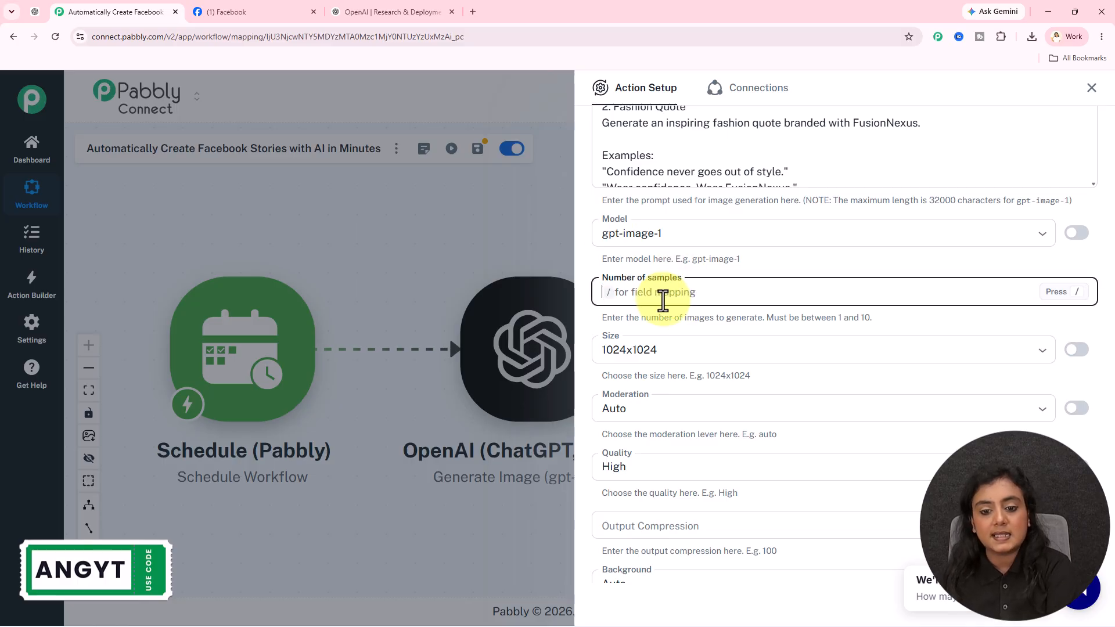
{"action": "type", "text": "1"}
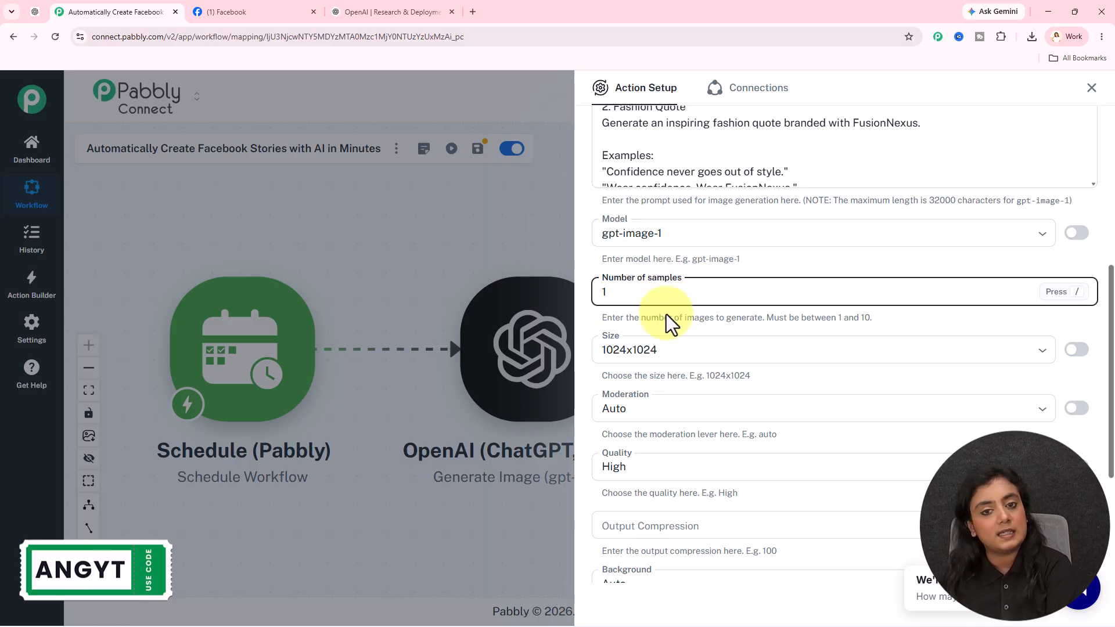
{"action": "left_click", "coordinate": [681, 351]}
{"action": "left_click", "coordinate": [668, 437]}
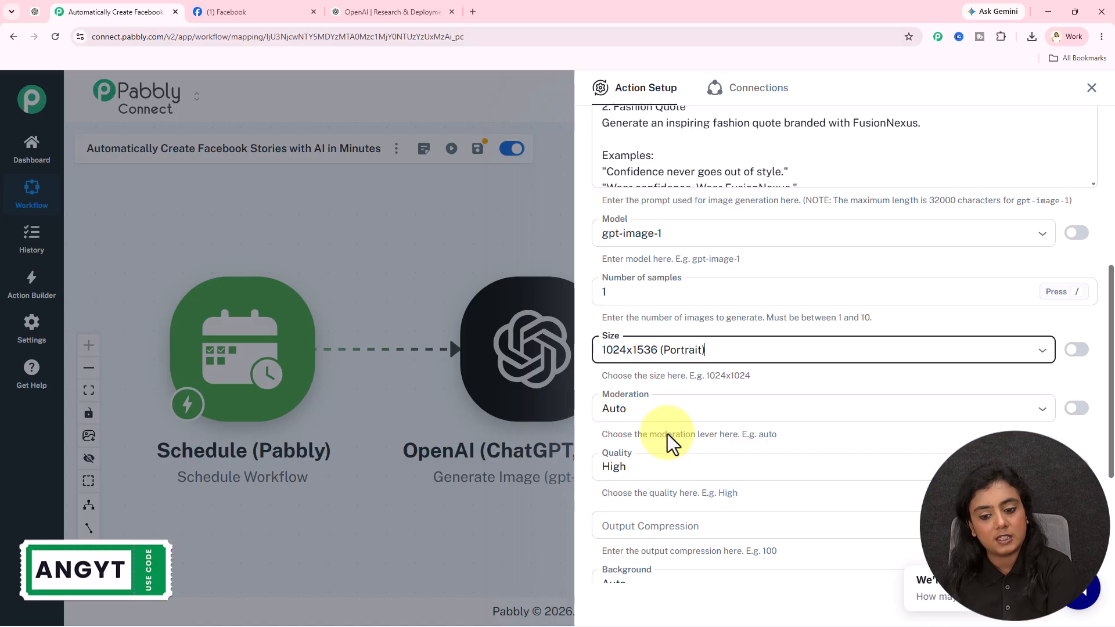
Save the OpenAI image generation action and send a test request with the Simple response format.
{"action": "scroll", "coordinate": [759, 377], "scroll_direction": "down", "scroll_amount": 3}
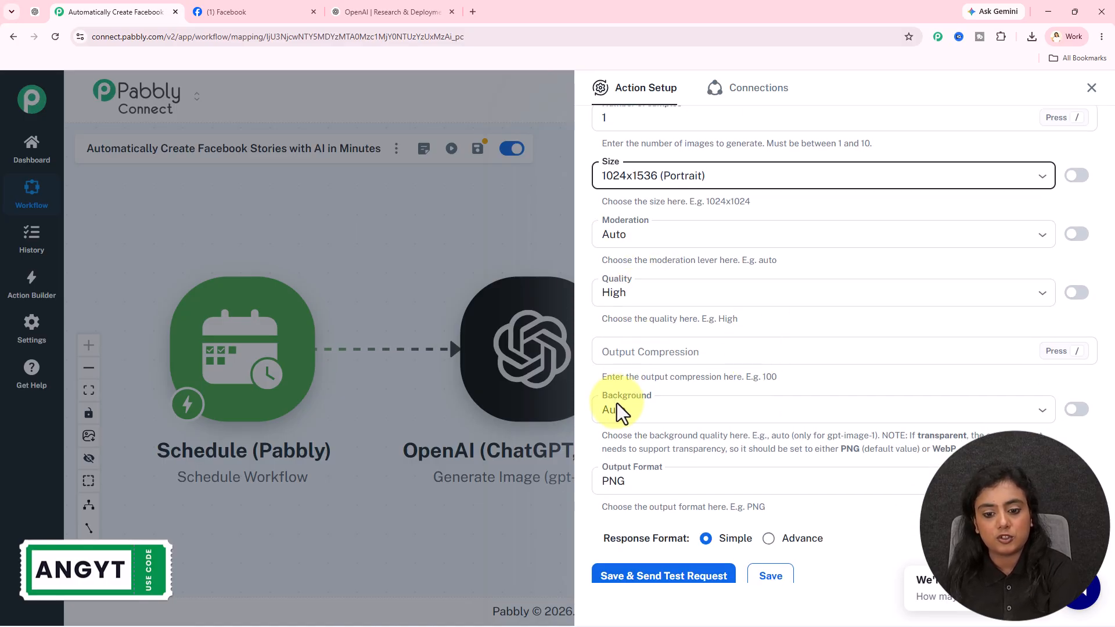
{"action": "scroll", "coordinate": [654, 410], "scroll_direction": "down", "scroll_amount": 1}
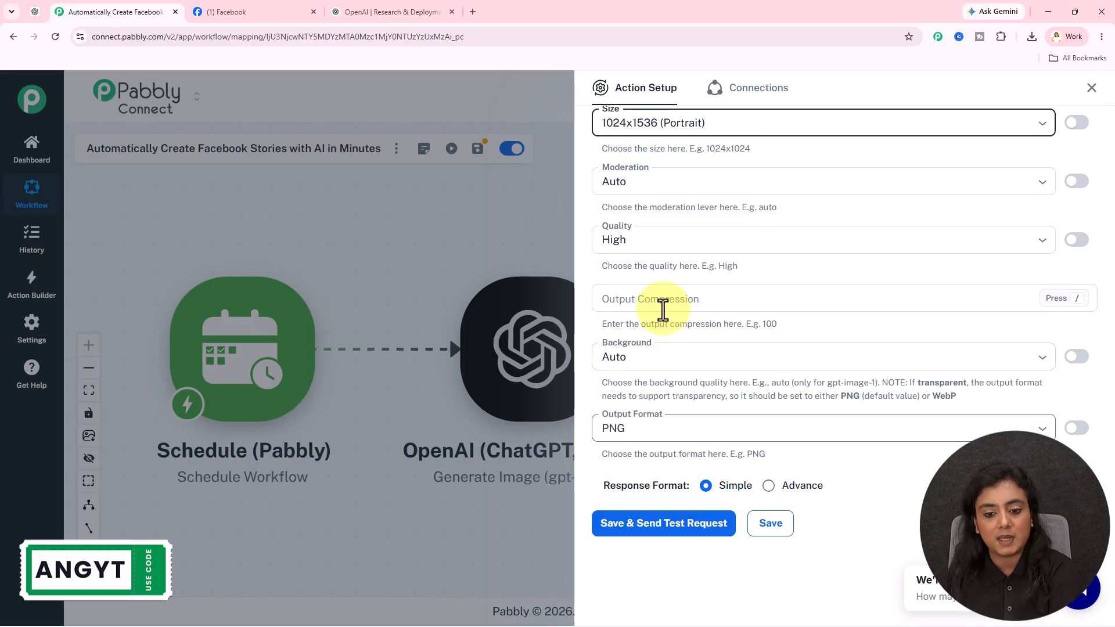
{"action": "left_click", "coordinate": [645, 524]}
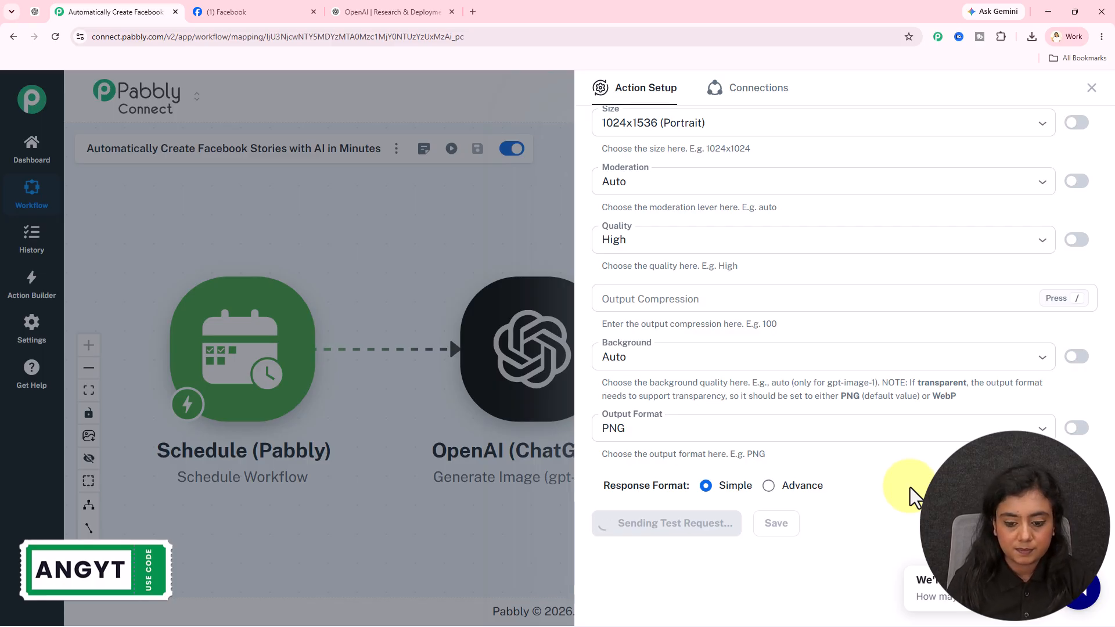
Copy the fileURL value from the OpenAI response and open it in a new browser tab to view the generated image.
{"action": "scroll", "coordinate": [958, 360], "scroll_direction": "down", "scroll_amount": 7}
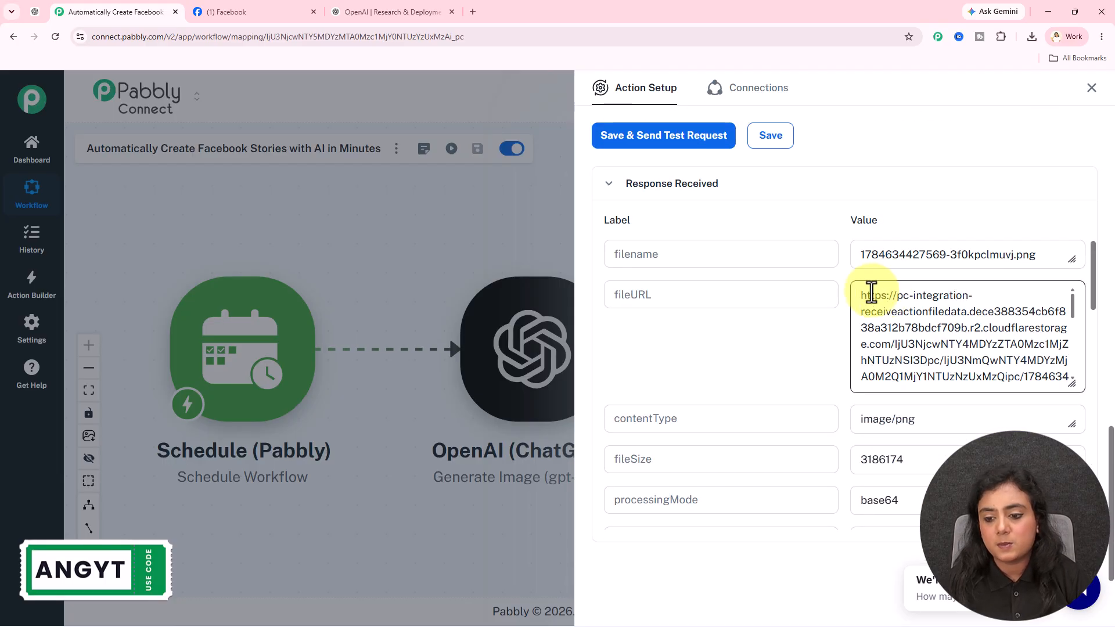
{"action": "left_click_drag", "start_coordinate": [865, 300], "coordinate": [1046, 411]}
{"action": "key", "text": "ctrl+c"}
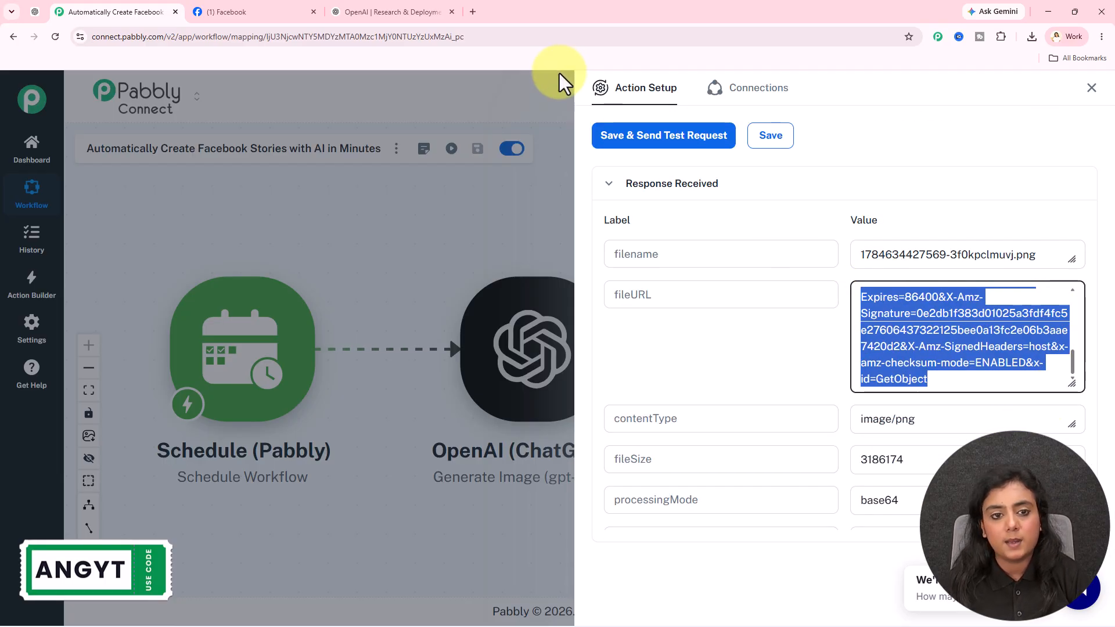
{"action": "left_click", "coordinate": [480, 13]}
{"action": "key", "text": "ctrl+v"}
{"action": "key", "text": "Return"}
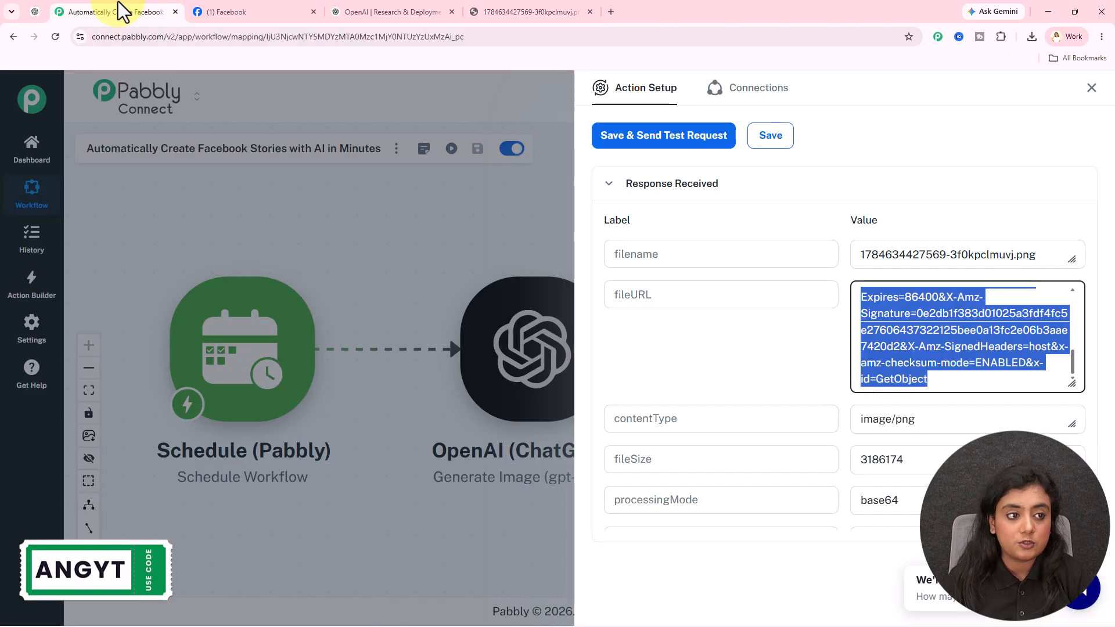
Back in the Pabbly Connect workflow, add a Facebook Pages action after the OpenAI step with the Upload Story - Photo event.
{"action": "left_click", "coordinate": [119, 12]}
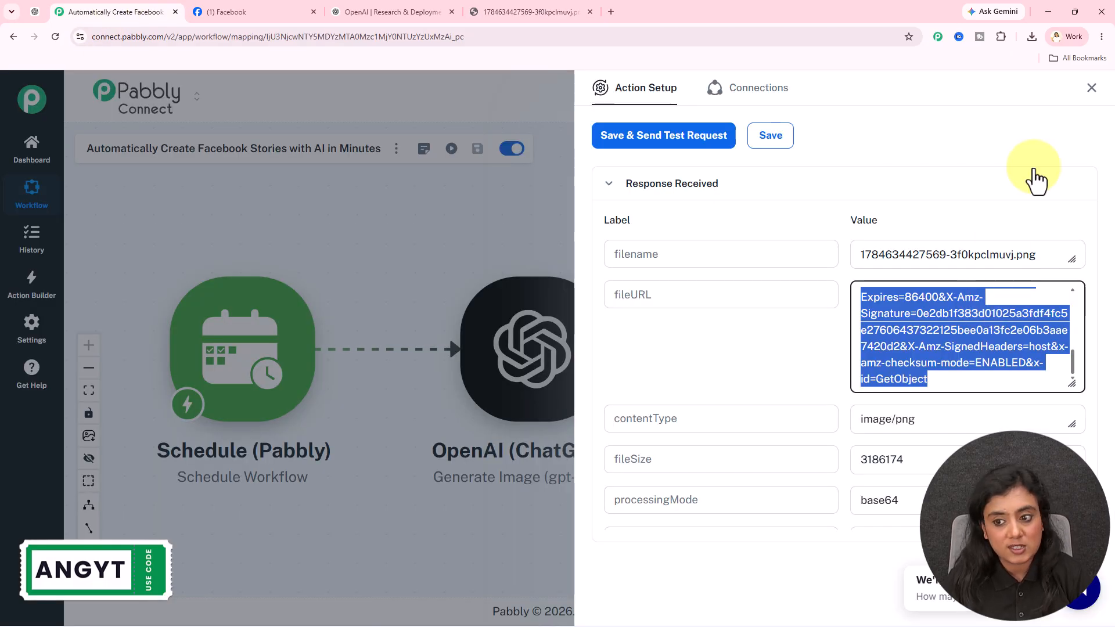
{"action": "left_click", "coordinate": [1092, 88]}
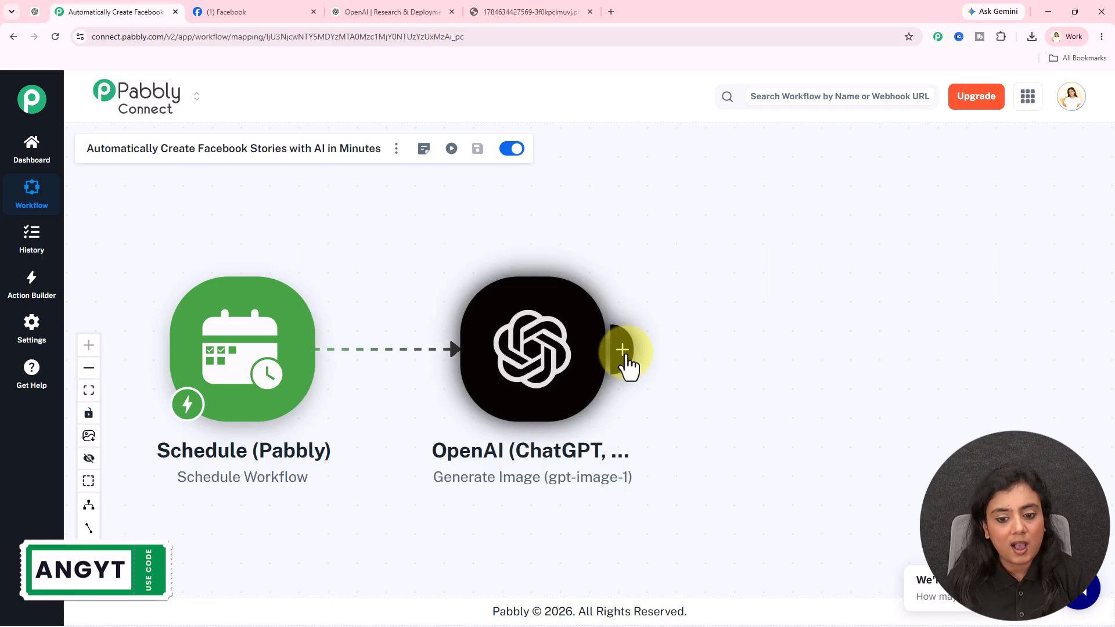
{"action": "left_click", "coordinate": [619, 366]}
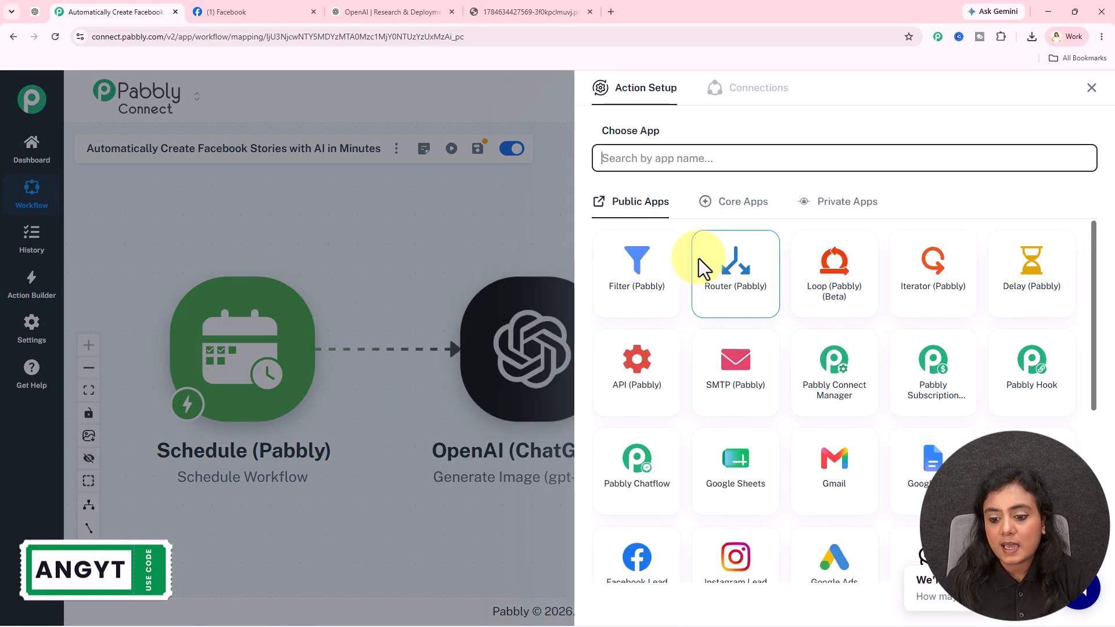
{"action": "type", "text": "facebook"}
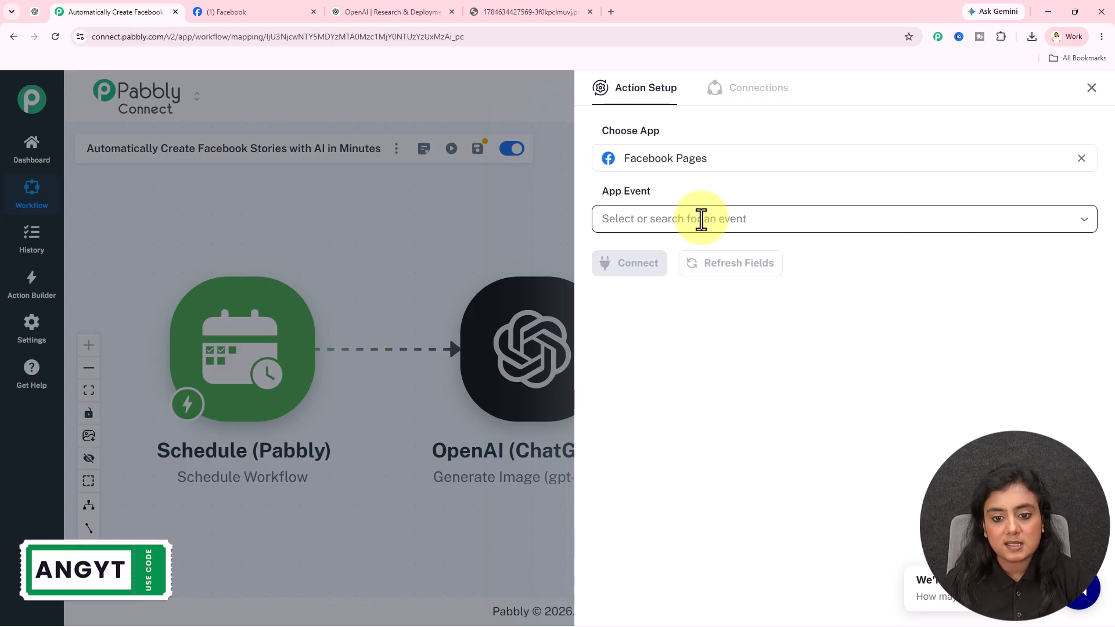
{"action": "left_click", "coordinate": [702, 218]}
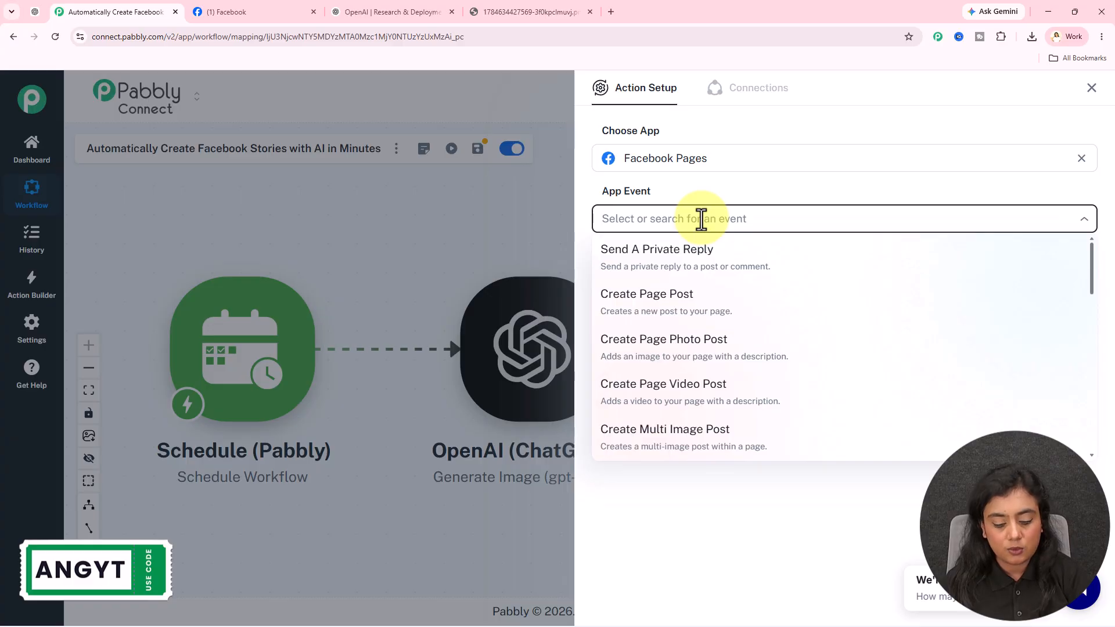
{"action": "type", "text": "sto"}
{"action": "left_click", "coordinate": [695, 304]}
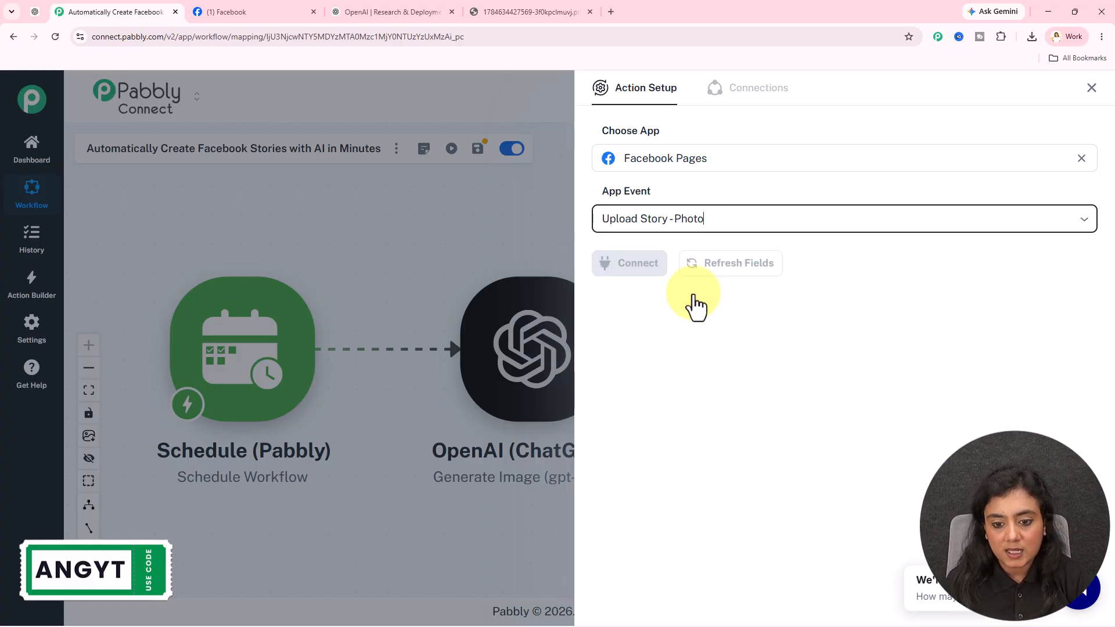
Connect the Facebook Pages action through a new connection, continuing with the previously authorized Facebook account.
{"action": "left_click", "coordinate": [657, 273]}
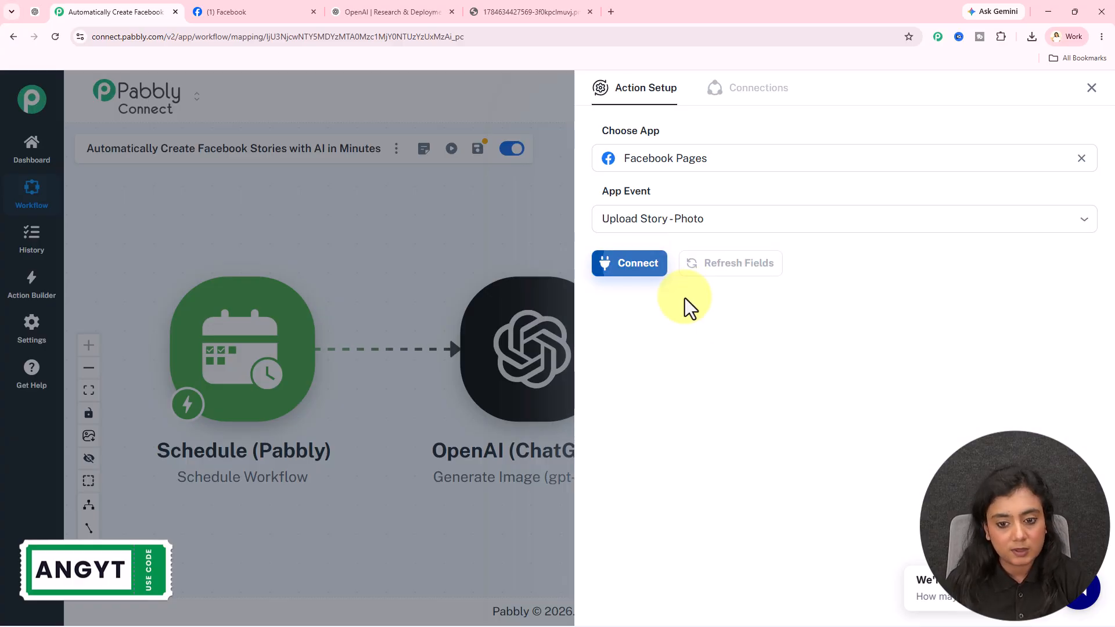
{"action": "left_click", "coordinate": [662, 199]}
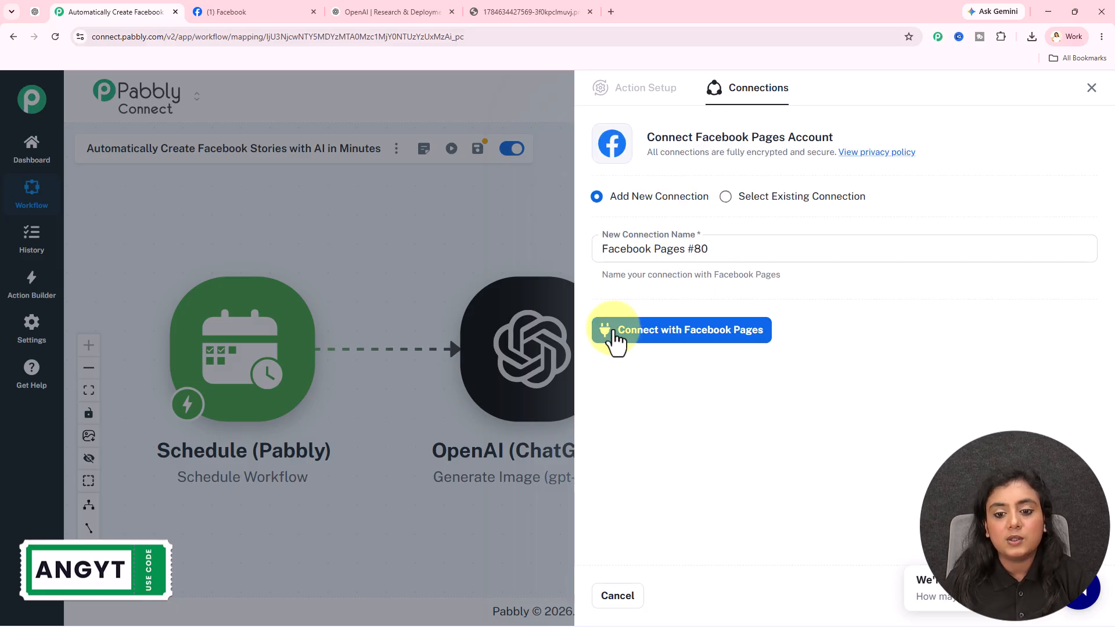
{"action": "left_click", "coordinate": [731, 337]}
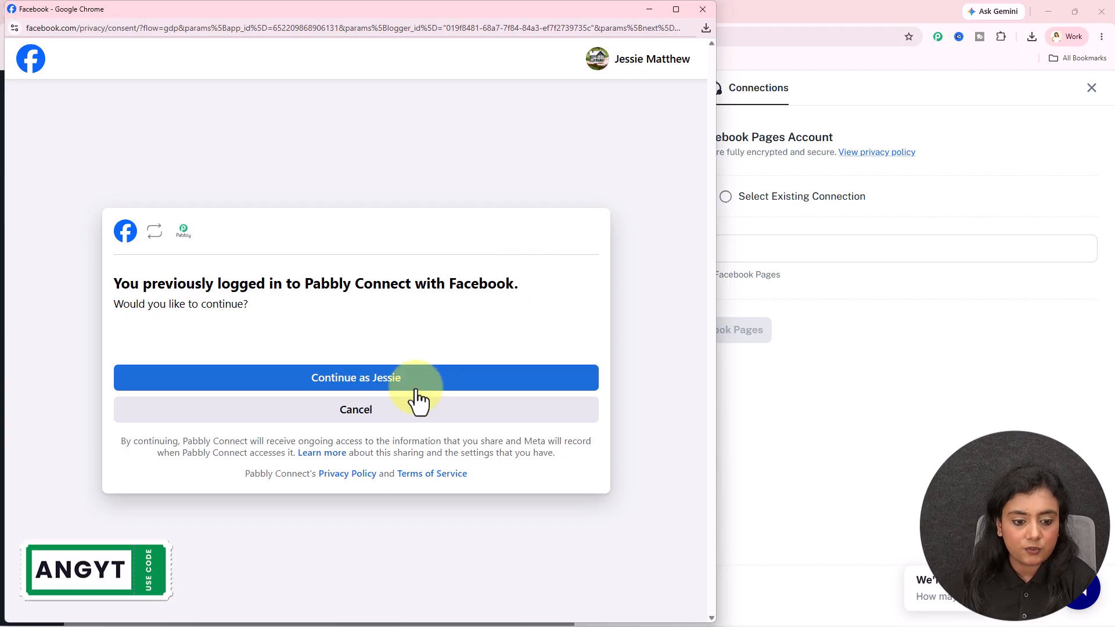
{"action": "left_click", "coordinate": [456, 375]}
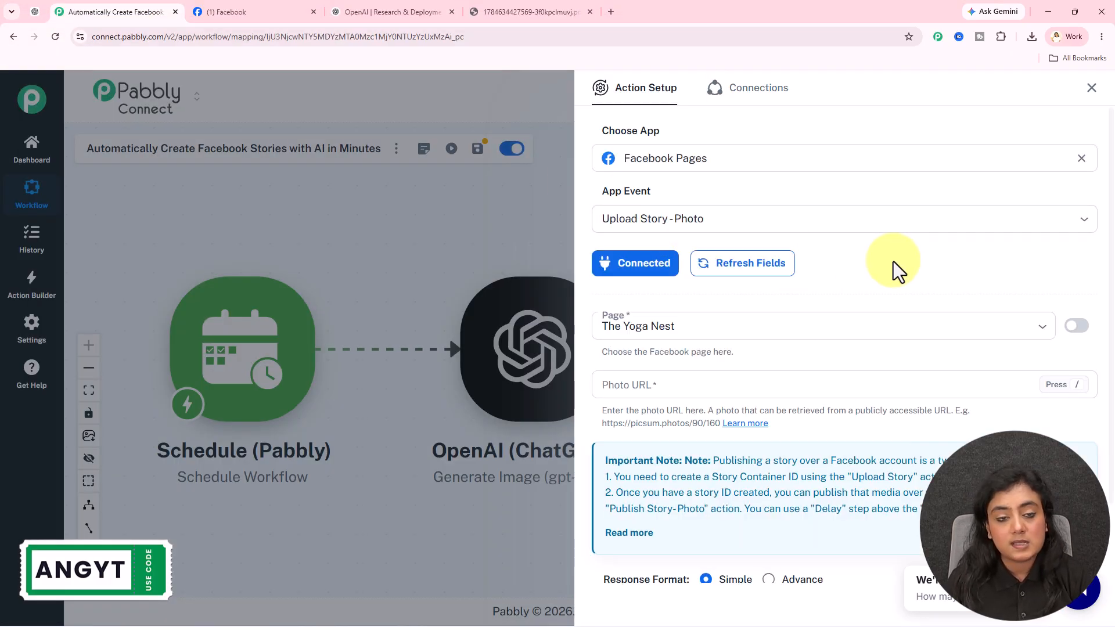
Check the open Facebook page and choose FusionNexus as the page for the story upload.
{"action": "scroll", "coordinate": [891, 259], "scroll_direction": "down", "scroll_amount": 2}
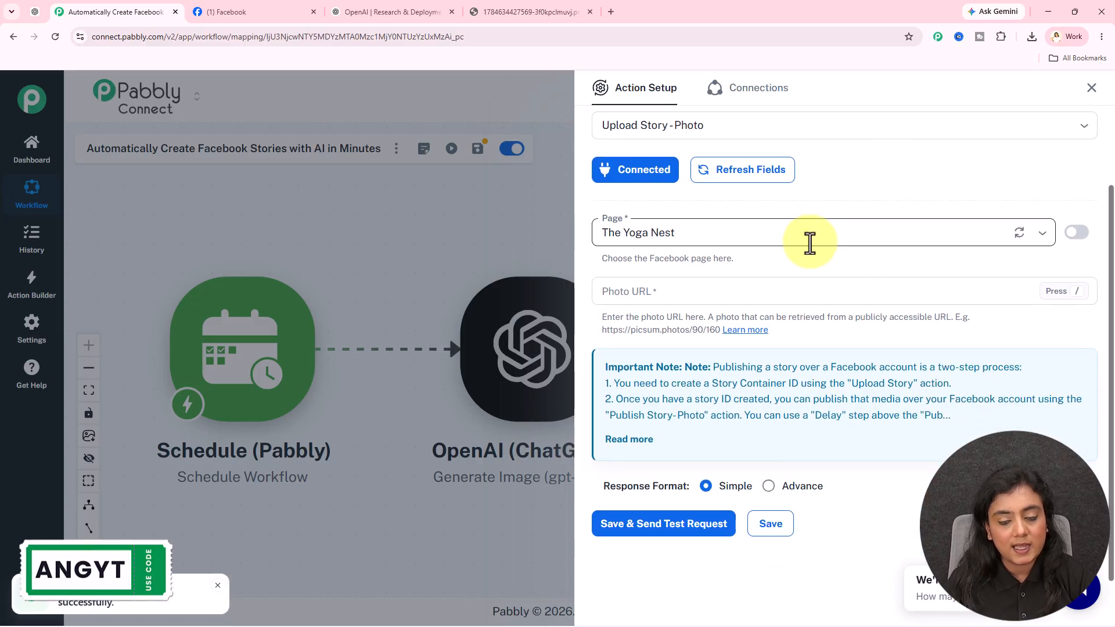
{"action": "left_click", "coordinate": [263, 11]}
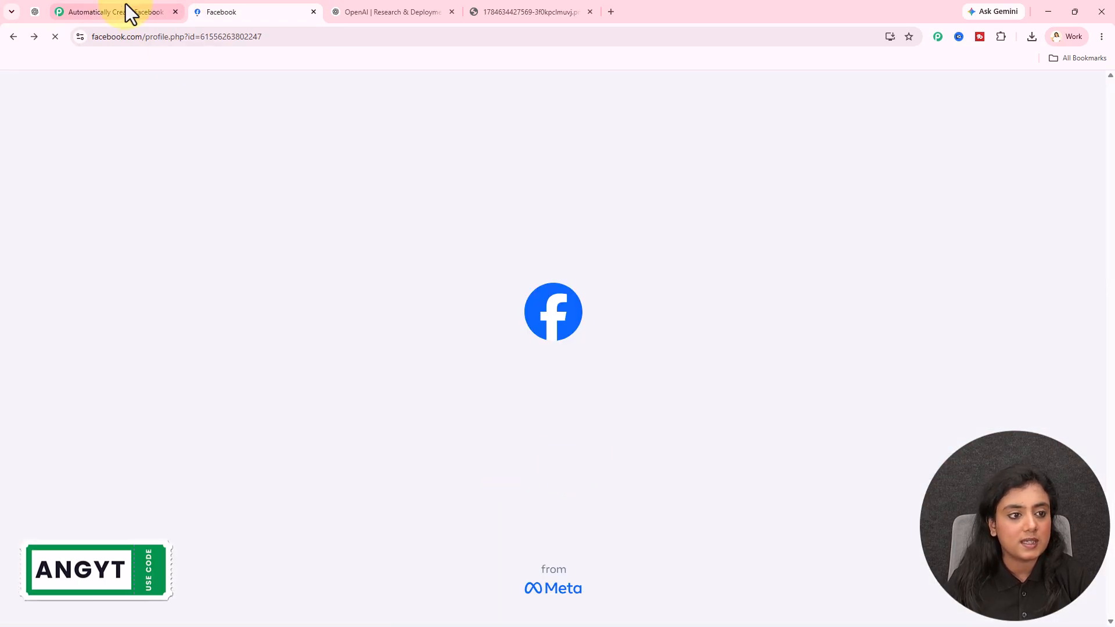
{"action": "left_click", "coordinate": [124, 11]}
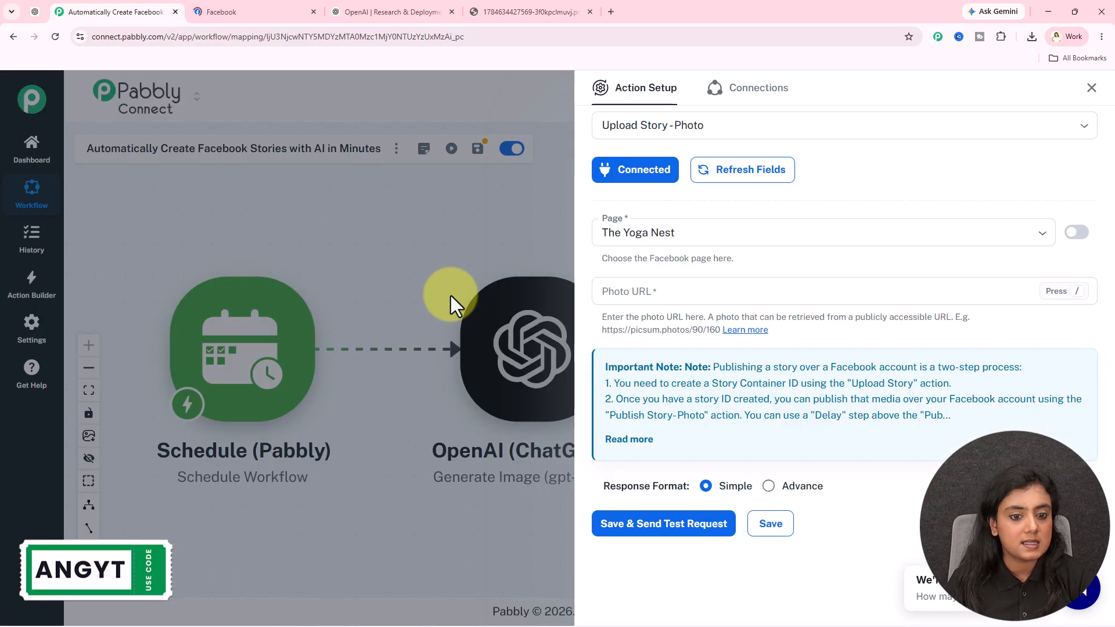
{"action": "left_click", "coordinate": [717, 237]}
{"action": "left_click", "coordinate": [675, 376]}
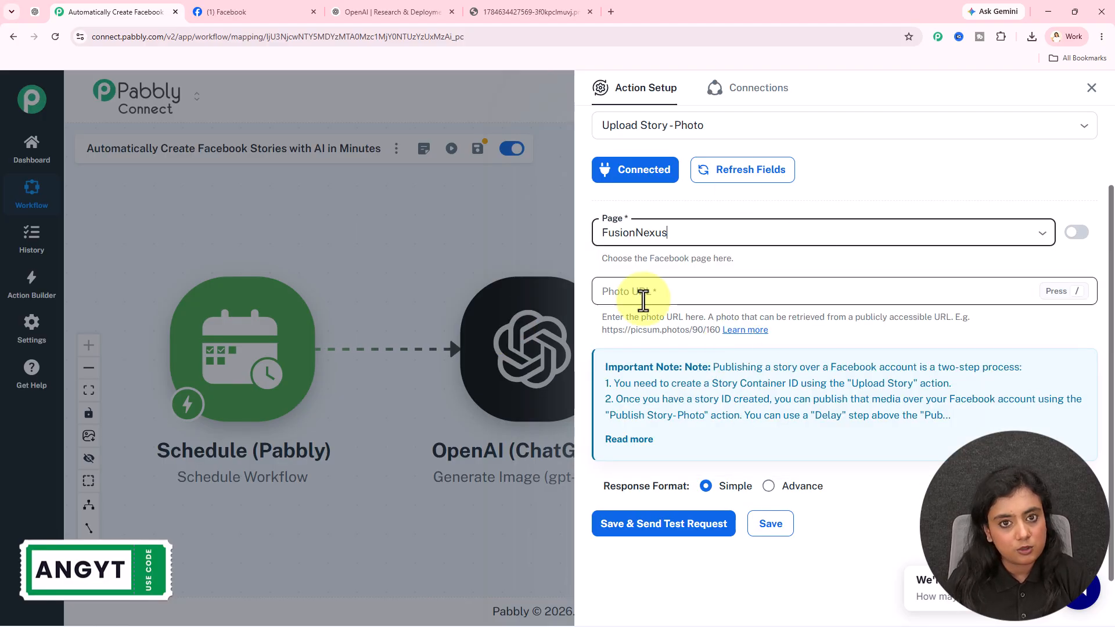
Map the fileURL from the OpenAI Generate Image response into the Photo URL of the story upload.
{"action": "left_click", "coordinate": [646, 296]}
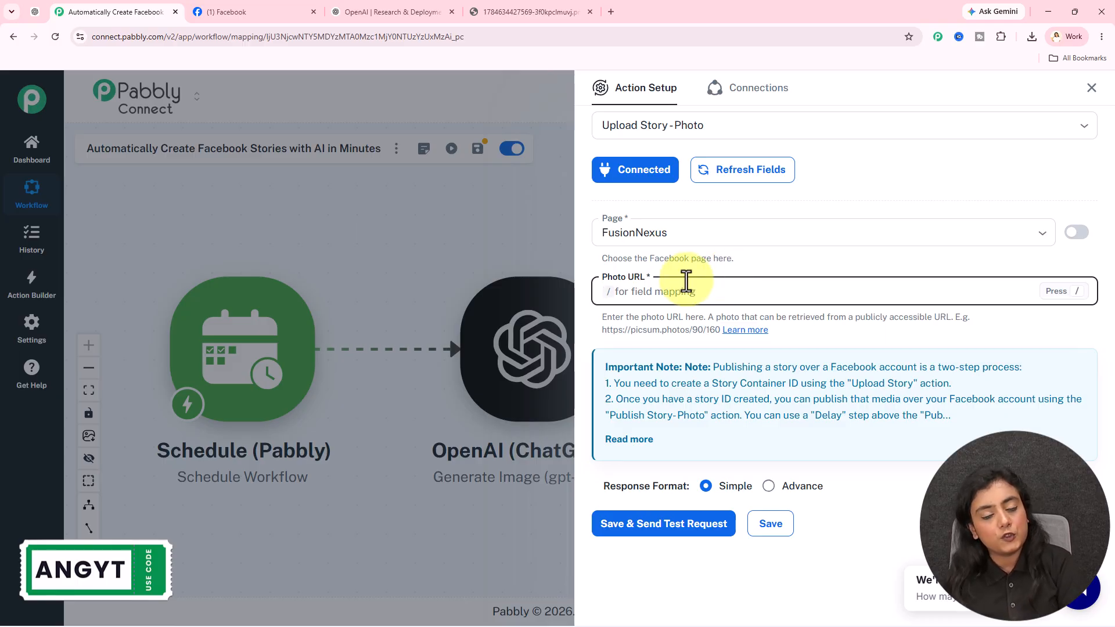
{"action": "type", "text": "/"}
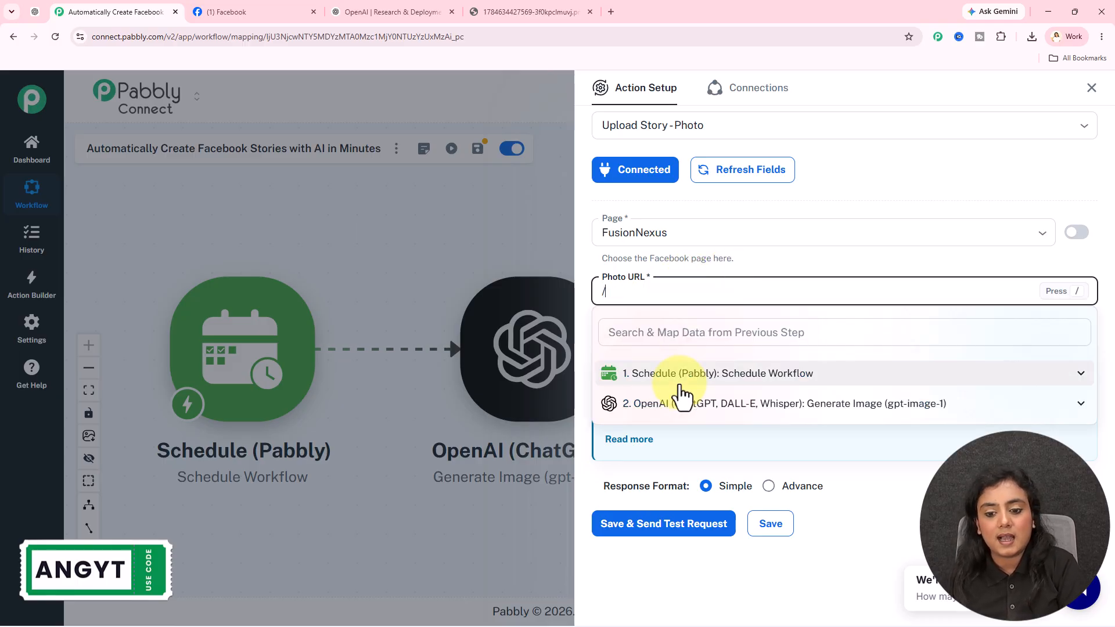
{"action": "left_click", "coordinate": [677, 407]}
{"action": "scroll", "coordinate": [685, 465], "scroll_direction": "down", "scroll_amount": 1}
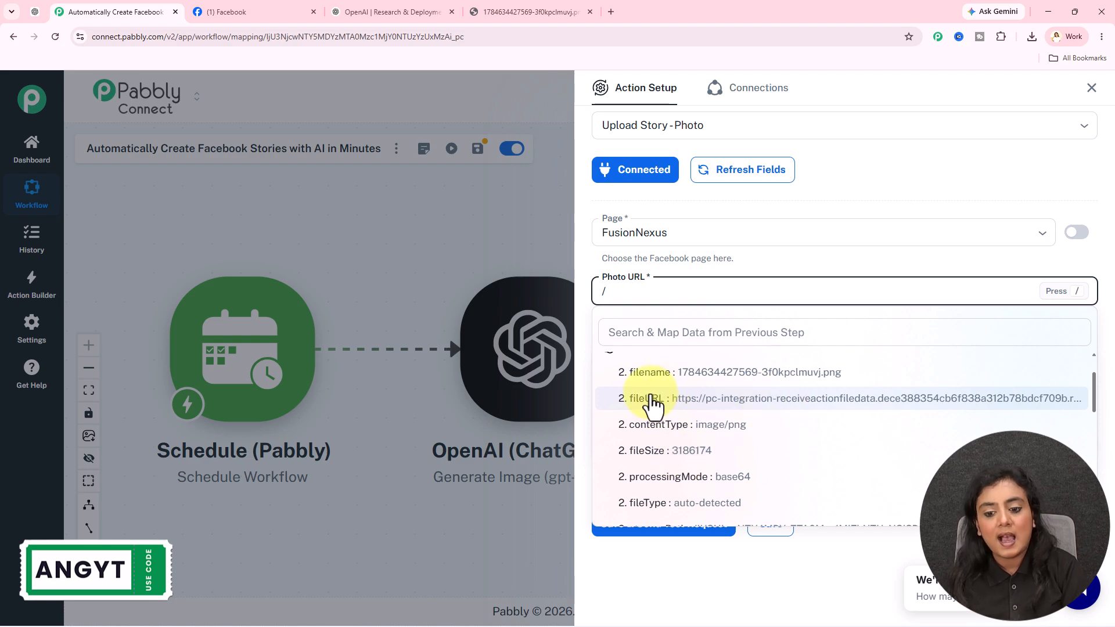
{"action": "left_click", "coordinate": [811, 406]}
{"action": "left_click", "coordinate": [979, 431]}
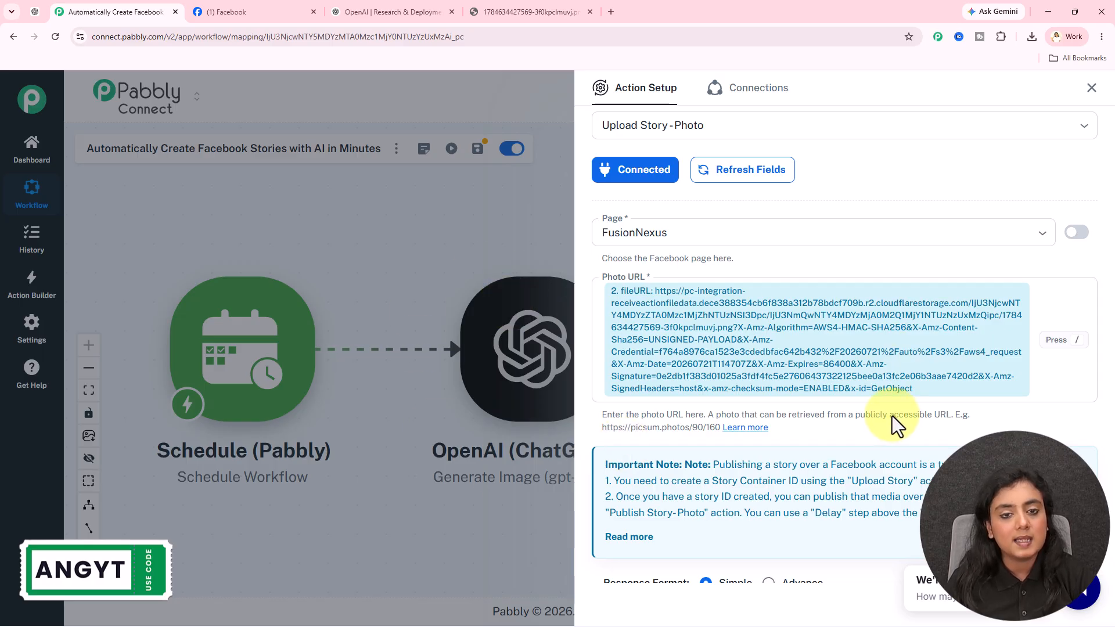
Read the important note on the two-step story publishing process, including the Story Container ID, Publish Story-Photo action and Delay step.
{"action": "scroll", "coordinate": [891, 416], "scroll_direction": "down", "scroll_amount": 2}
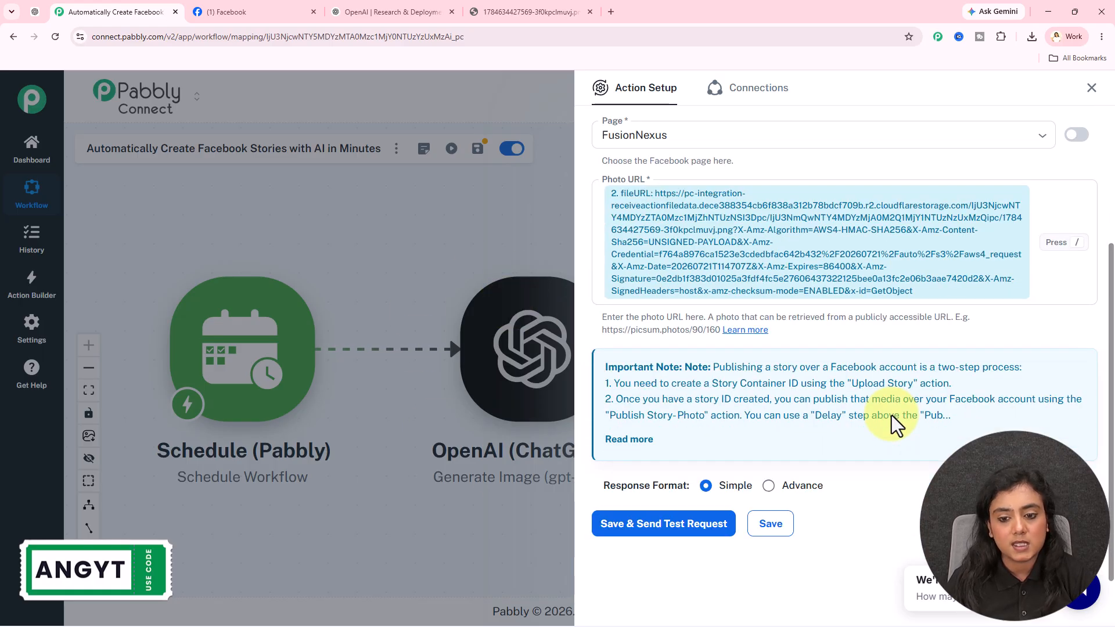
{"action": "scroll", "coordinate": [887, 411], "scroll_direction": "up", "scroll_amount": 1}
{"action": "scroll", "coordinate": [887, 411], "scroll_direction": "up", "scroll_amount": 3}
{"action": "scroll", "coordinate": [866, 409], "scroll_direction": "down", "scroll_amount": 3}
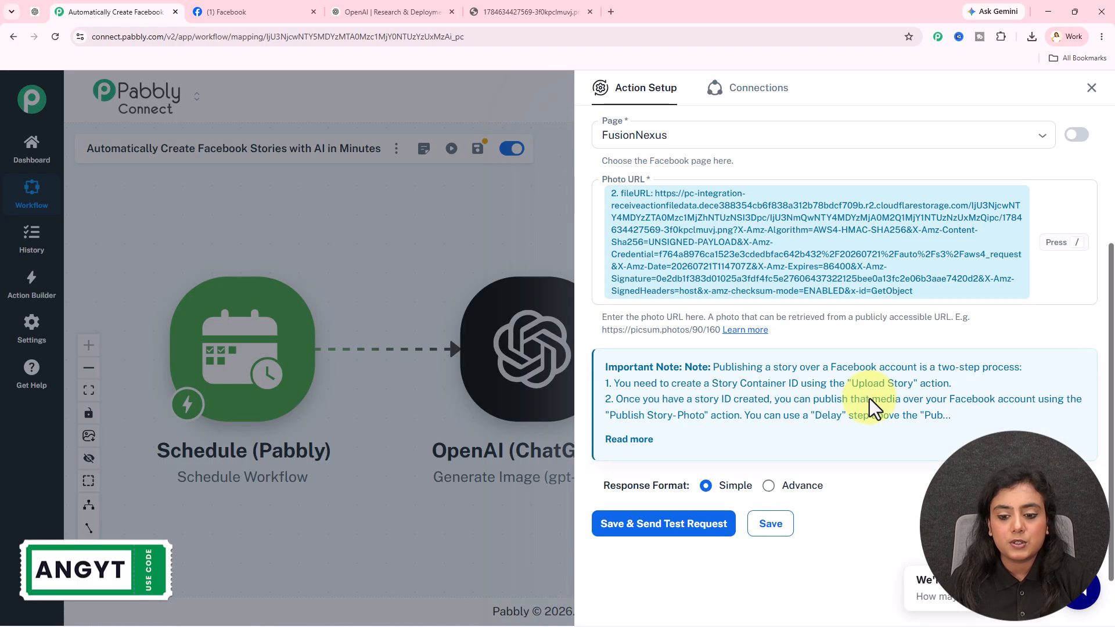
{"action": "left_click_drag", "start_coordinate": [907, 368], "coordinate": [1027, 371]}
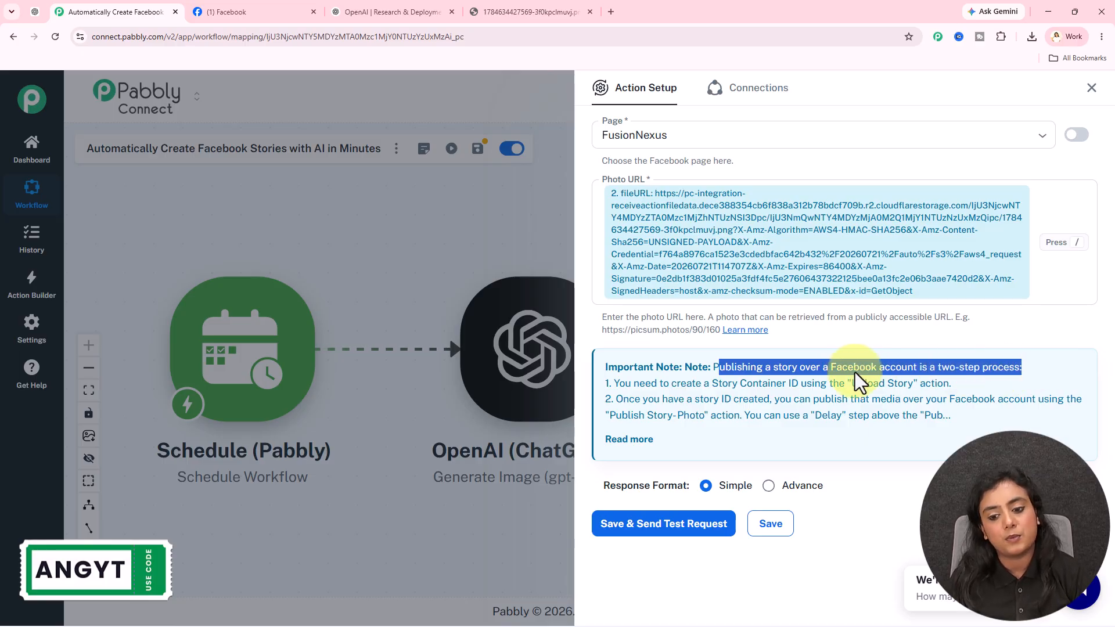
{"action": "left_click_drag", "start_coordinate": [644, 384], "coordinate": [919, 386]}
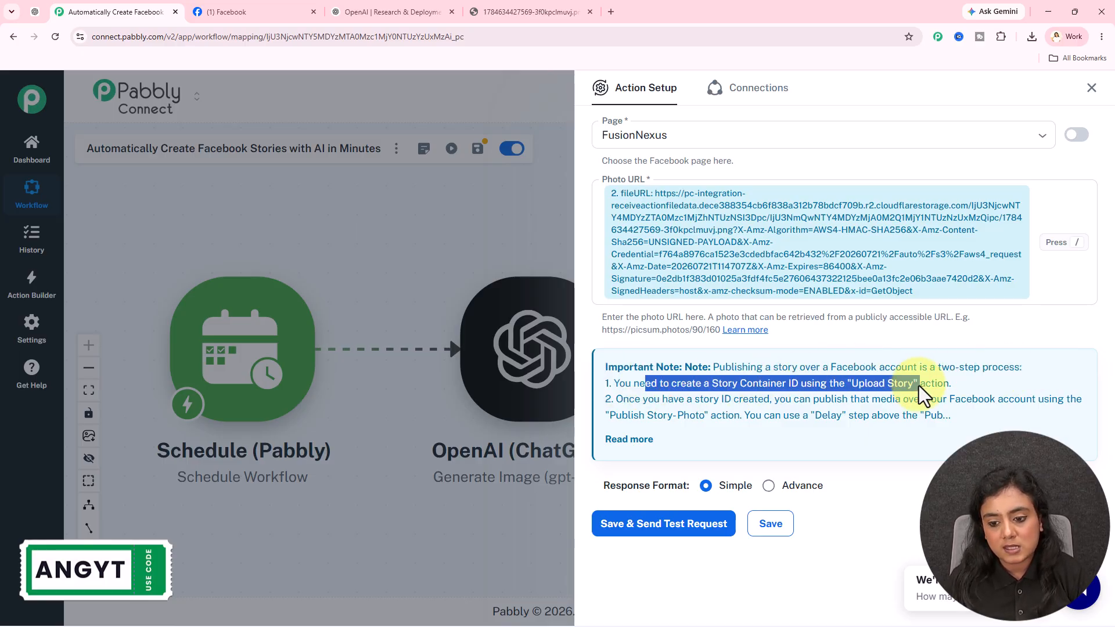
{"action": "left_click_drag", "start_coordinate": [739, 385], "coordinate": [814, 386]}
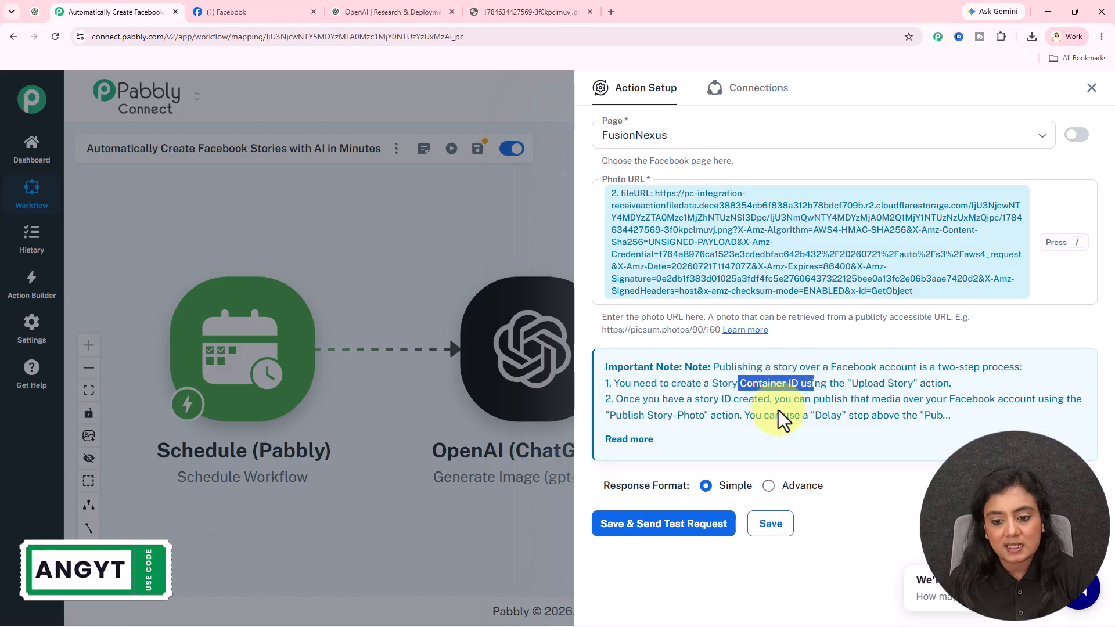
{"action": "left_click_drag", "start_coordinate": [605, 416], "coordinate": [721, 416]}
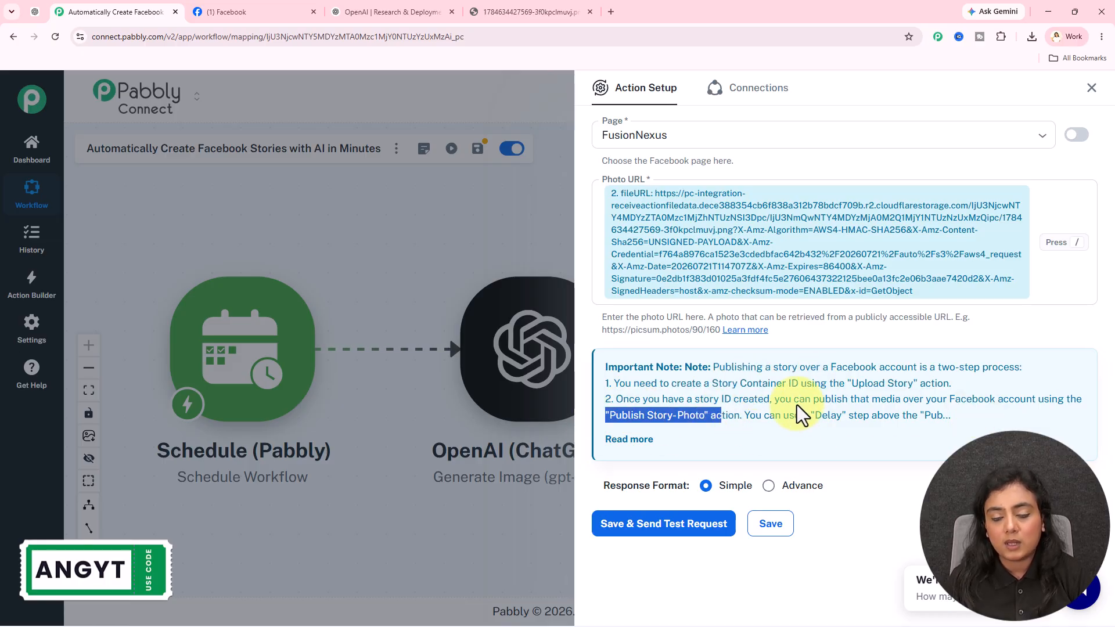
{"action": "left_click_drag", "start_coordinate": [793, 416], "coordinate": [936, 424]}
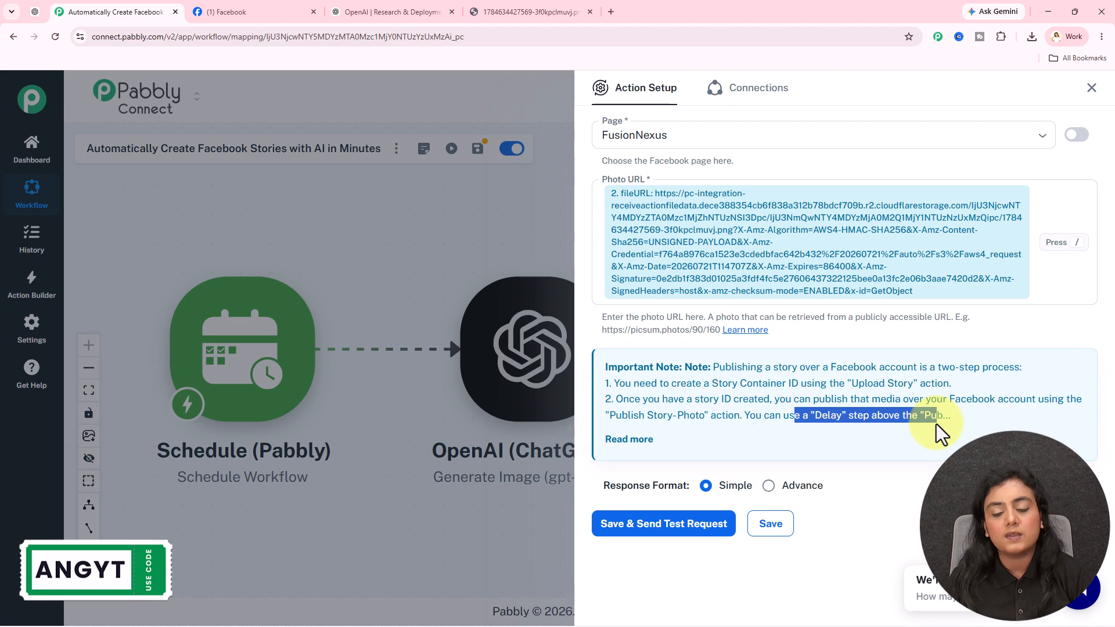
{"action": "left_click", "coordinate": [937, 424]}
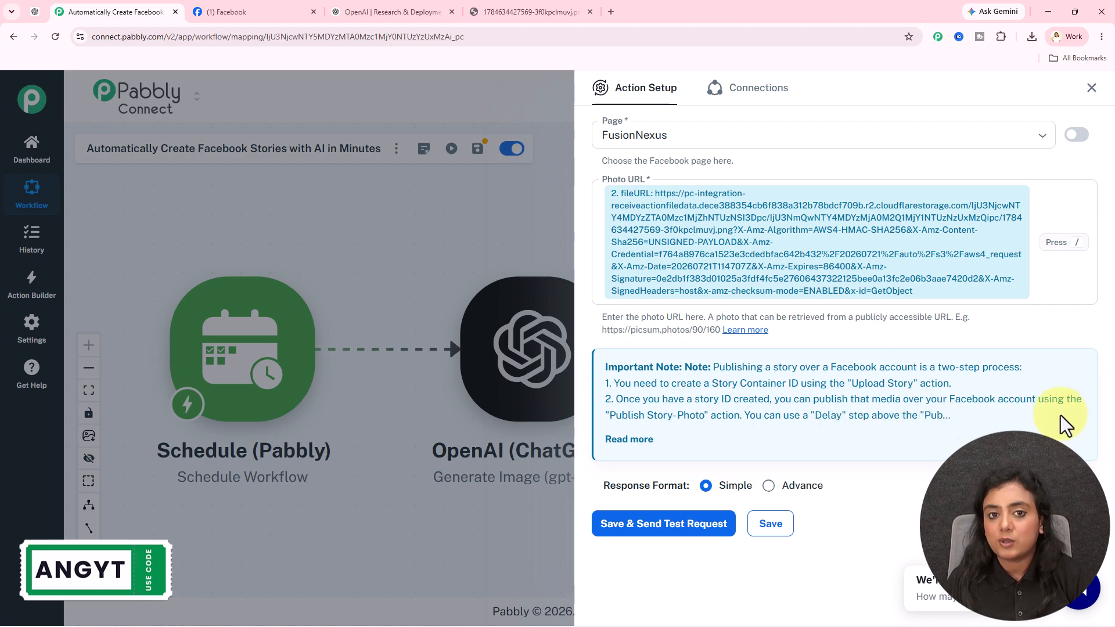
Save and test the story photo upload action, check the res3 id in its response, and close the action setup.
{"action": "left_click", "coordinate": [653, 527]}
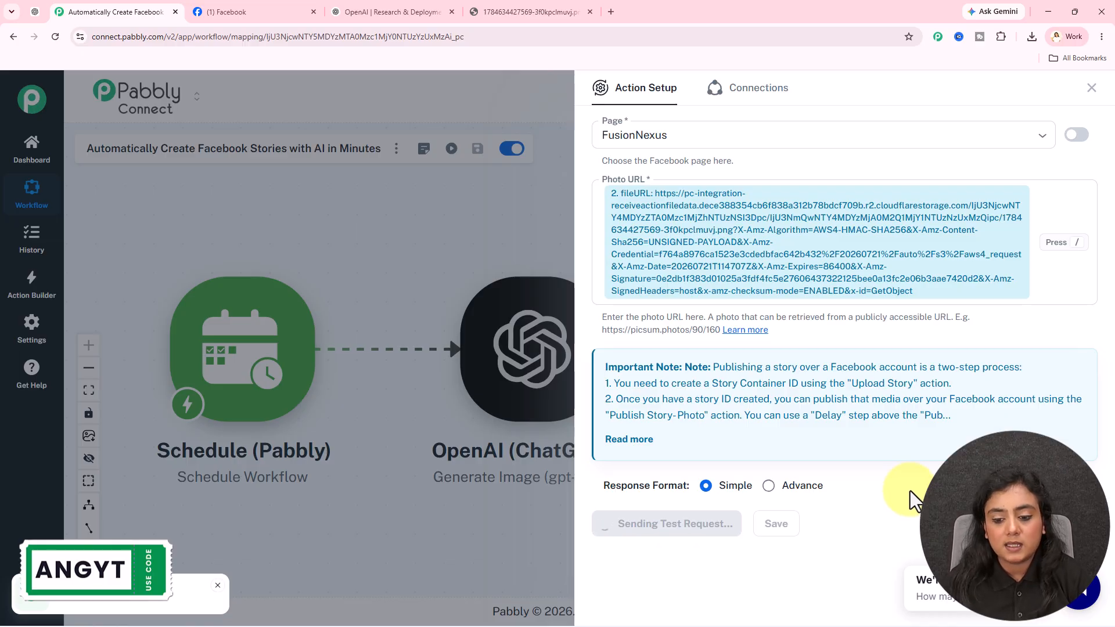
{"action": "scroll", "coordinate": [908, 488], "scroll_direction": "down", "scroll_amount": 3}
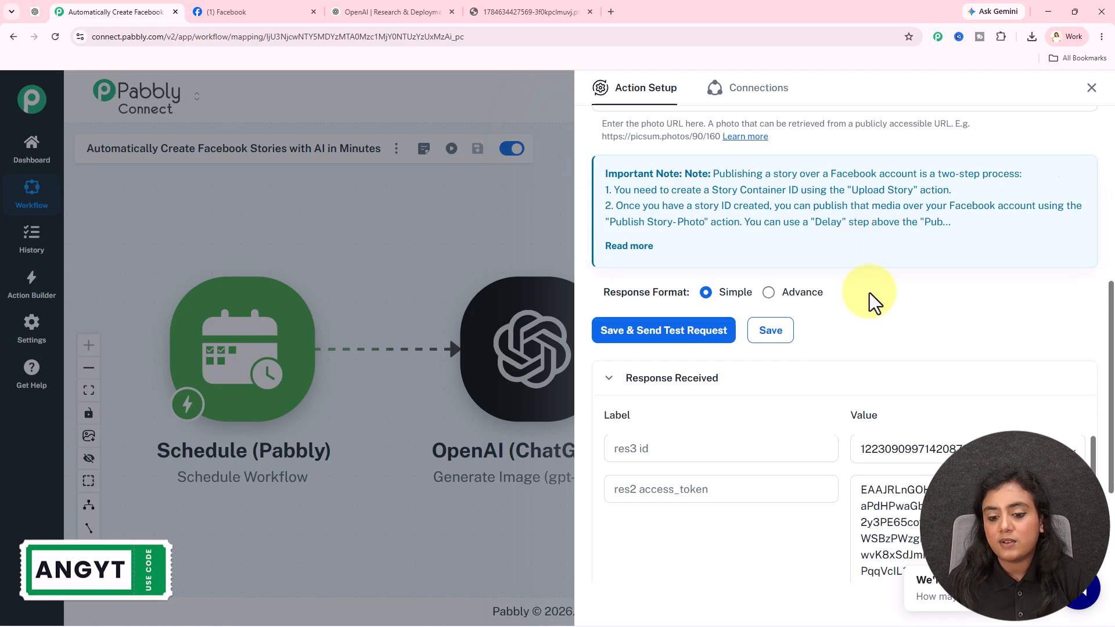
{"action": "scroll", "coordinate": [870, 293], "scroll_direction": "down", "scroll_amount": 3}
{"action": "left_click_drag", "start_coordinate": [987, 256], "coordinate": [847, 254]}
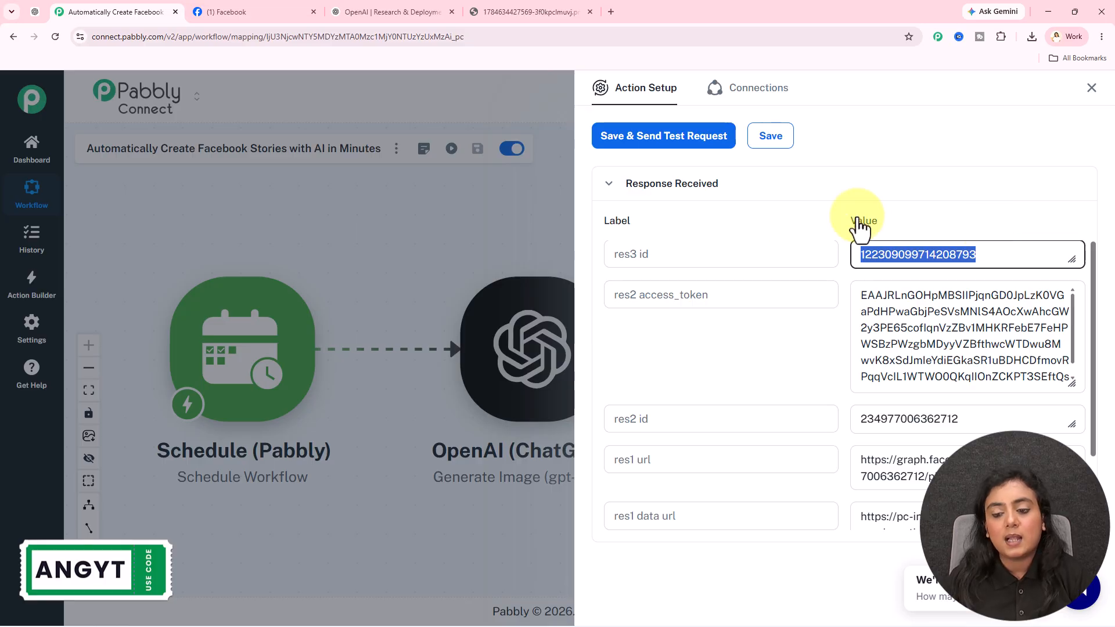
{"action": "left_click", "coordinate": [1090, 93]}
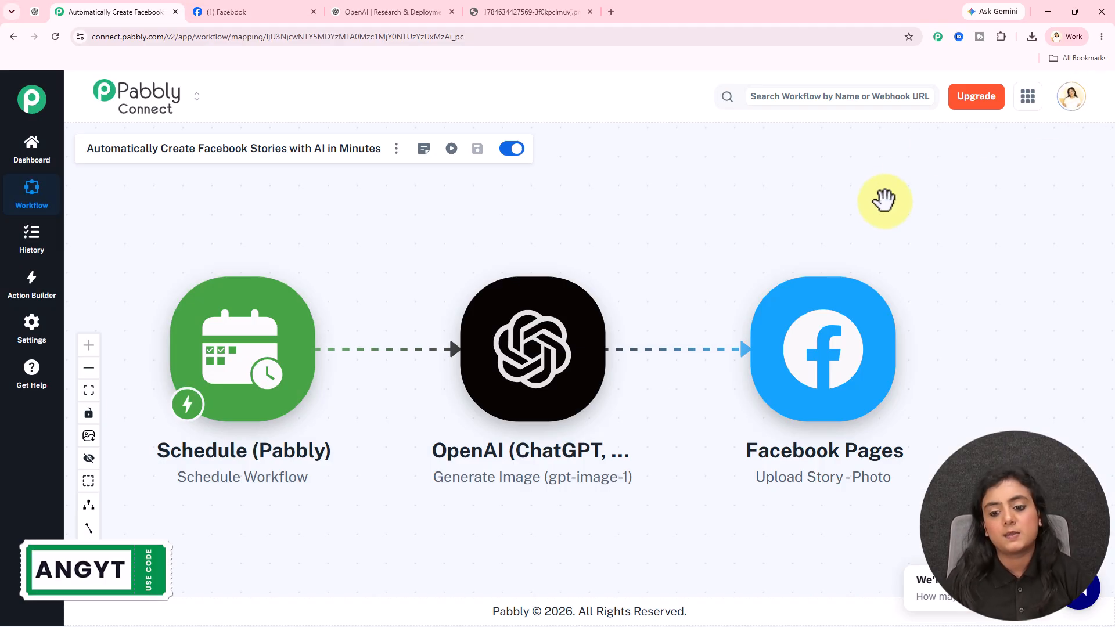
Add a Delay (Pabbly) action after the Facebook Pages upload step with the Add Time Delay event and connect it.
{"action": "scroll", "coordinate": [889, 199], "scroll_direction": "down", "scroll_amount": 2}
{"action": "left_click_drag", "start_coordinate": [879, 202], "coordinate": [722, 223]}
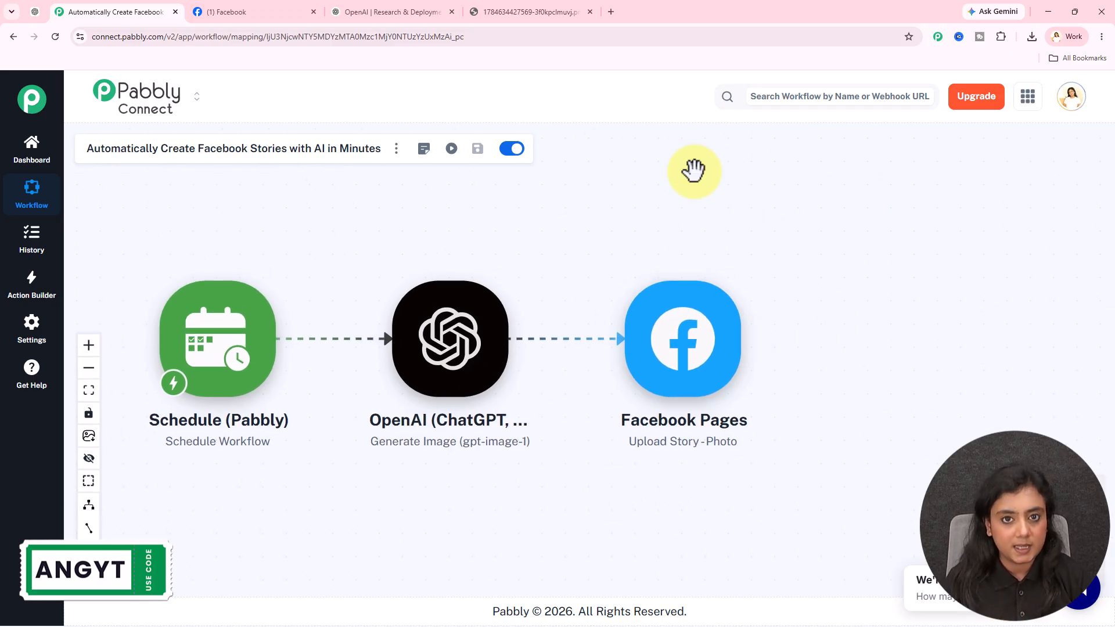
{"action": "left_click", "coordinate": [755, 344]}
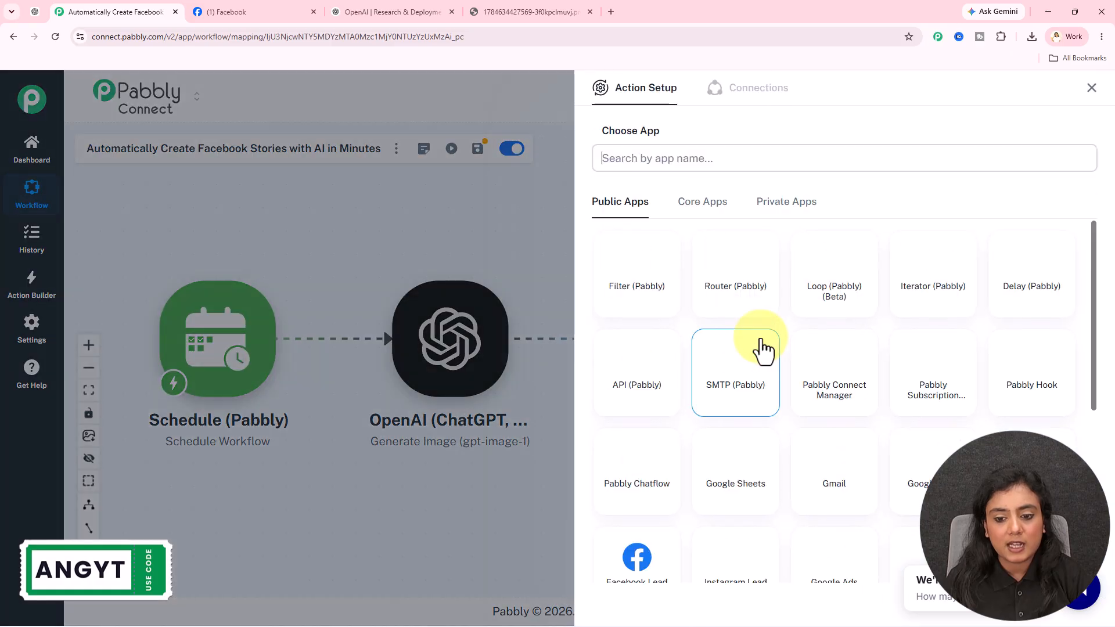
{"action": "left_click", "coordinate": [1005, 301]}
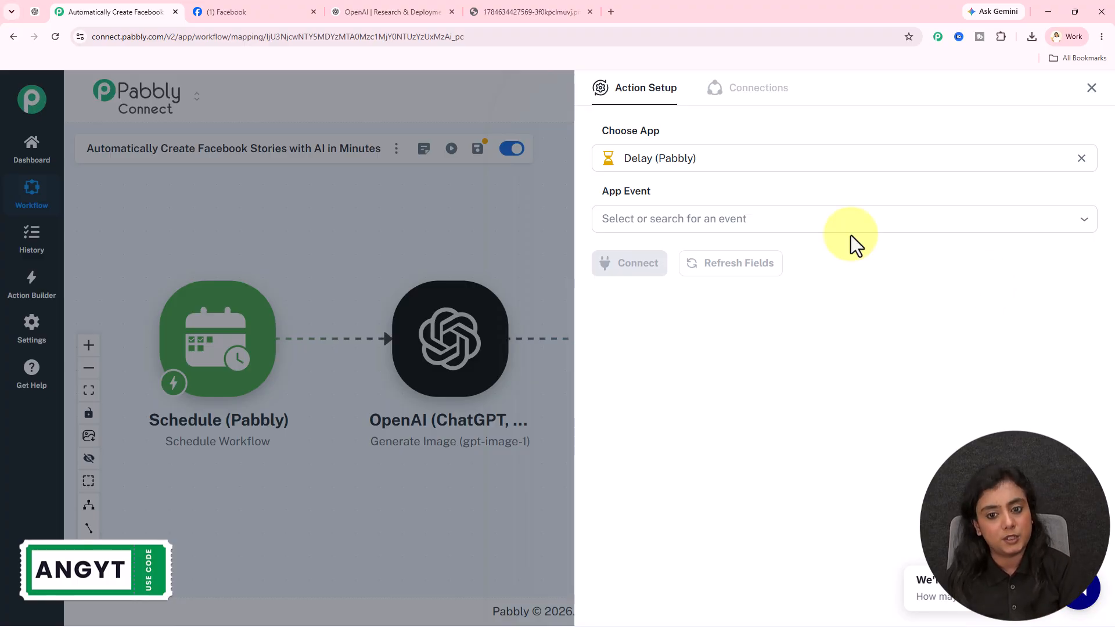
{"action": "left_click", "coordinate": [726, 215]}
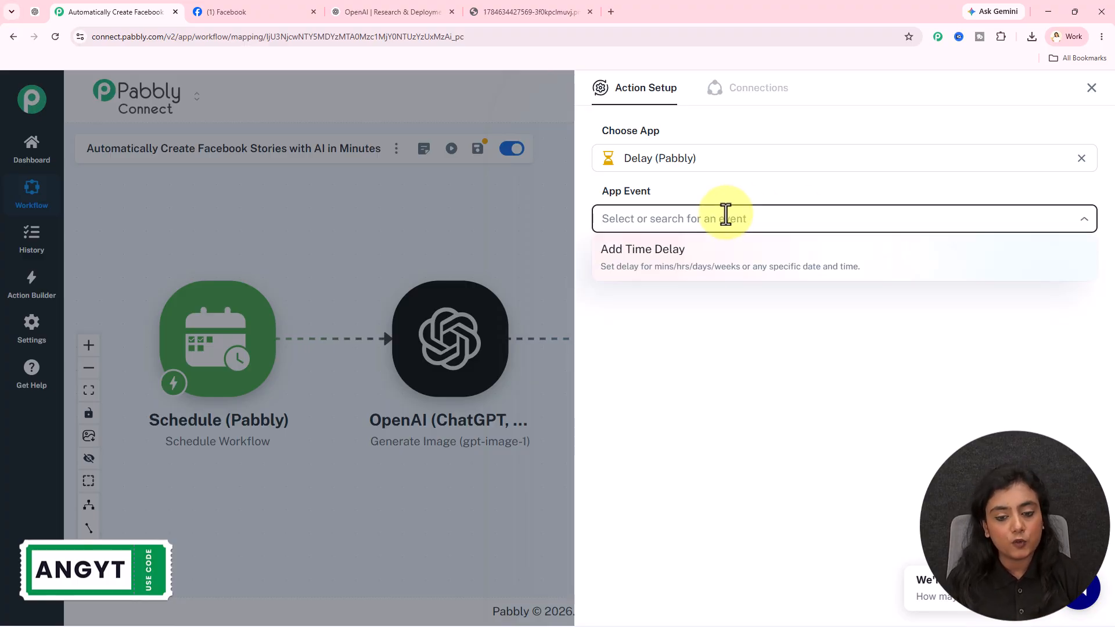
{"action": "left_click", "coordinate": [678, 262]}
{"action": "left_click", "coordinate": [612, 267]}
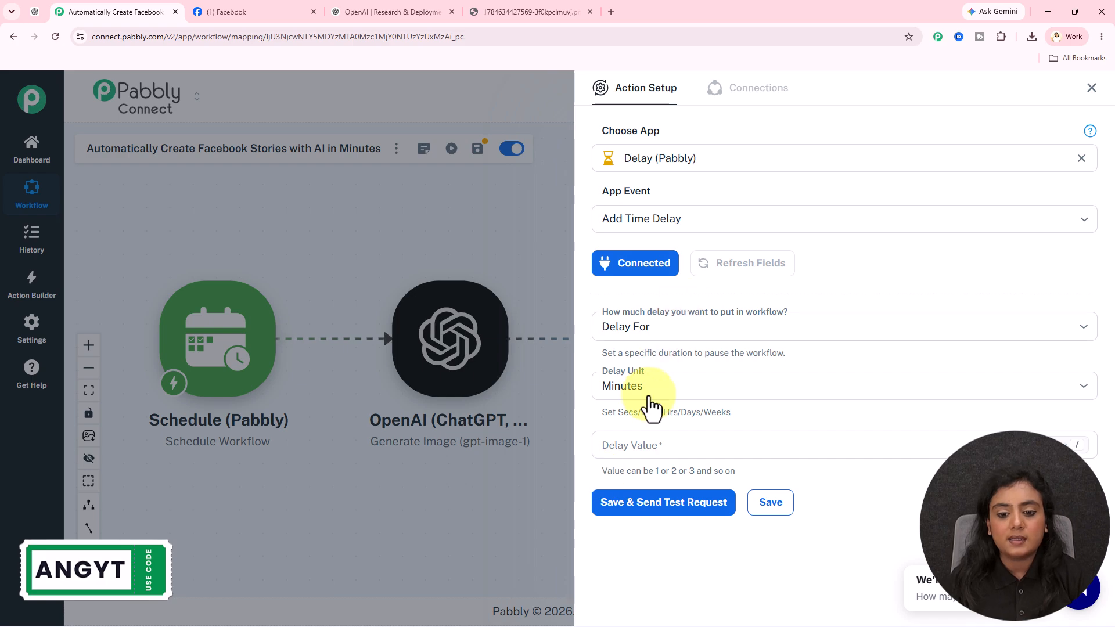
Set the delay value to 2 minutes, save and test the delay, and close its setup.
{"action": "left_click", "coordinate": [635, 448]}
{"action": "type", "text": "2"}
{"action": "left_click", "coordinate": [652, 506]}
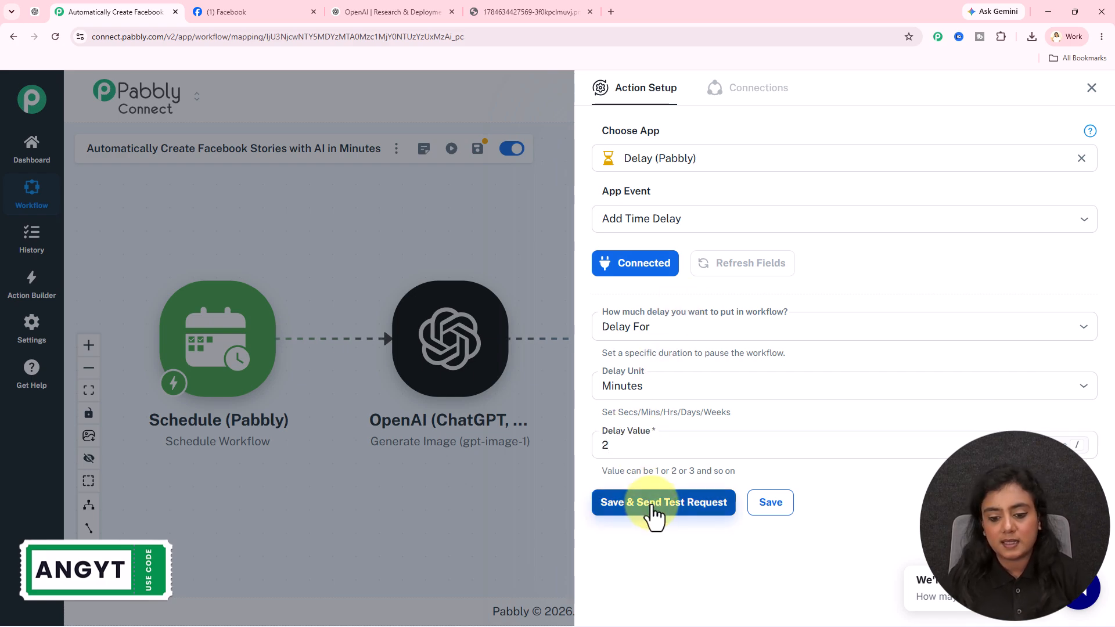
{"action": "scroll", "coordinate": [903, 500], "scroll_direction": "down", "scroll_amount": 3}
{"action": "left_click", "coordinate": [892, 503]}
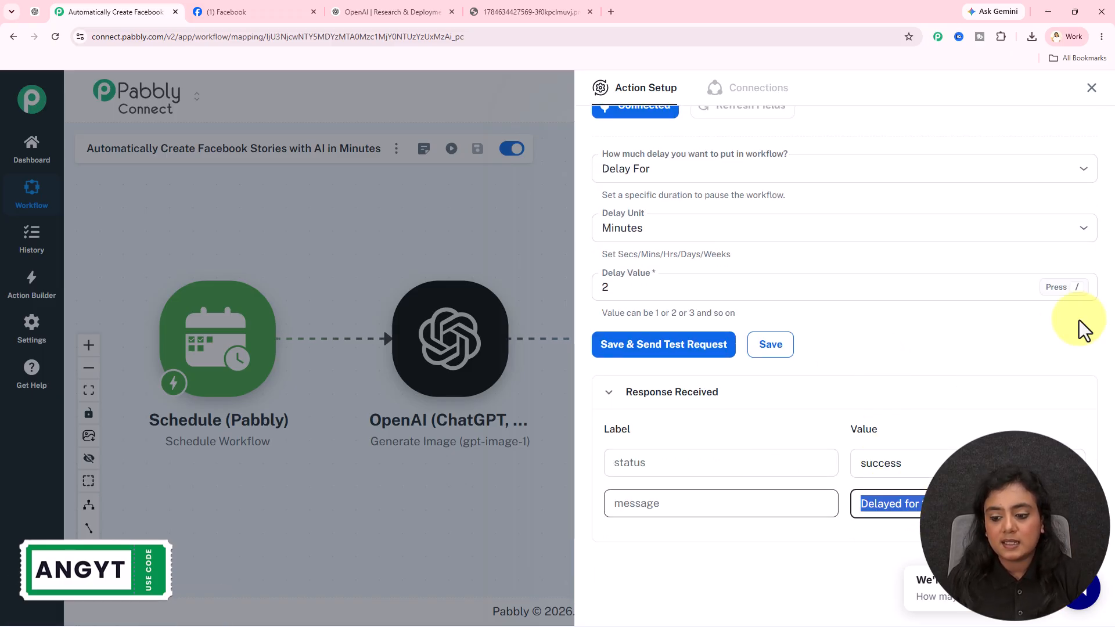
{"action": "left_click", "coordinate": [1092, 88]}
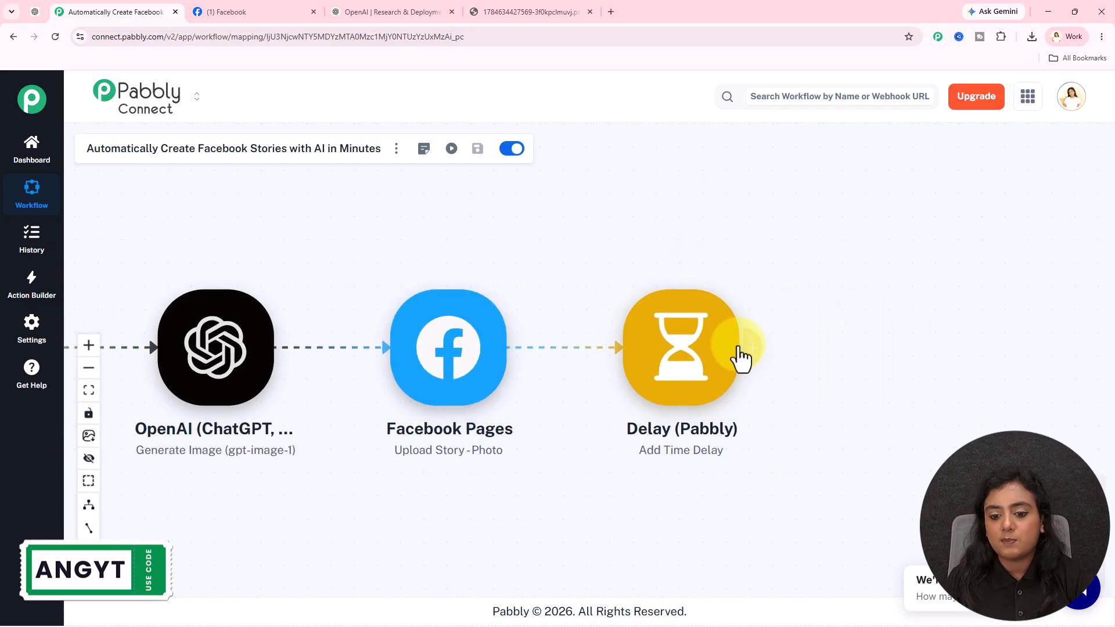
Add a Facebook Pages action after the Delay step with the Publish Story - Photo event and connect it to Facebook.
{"action": "left_click", "coordinate": [751, 348]}
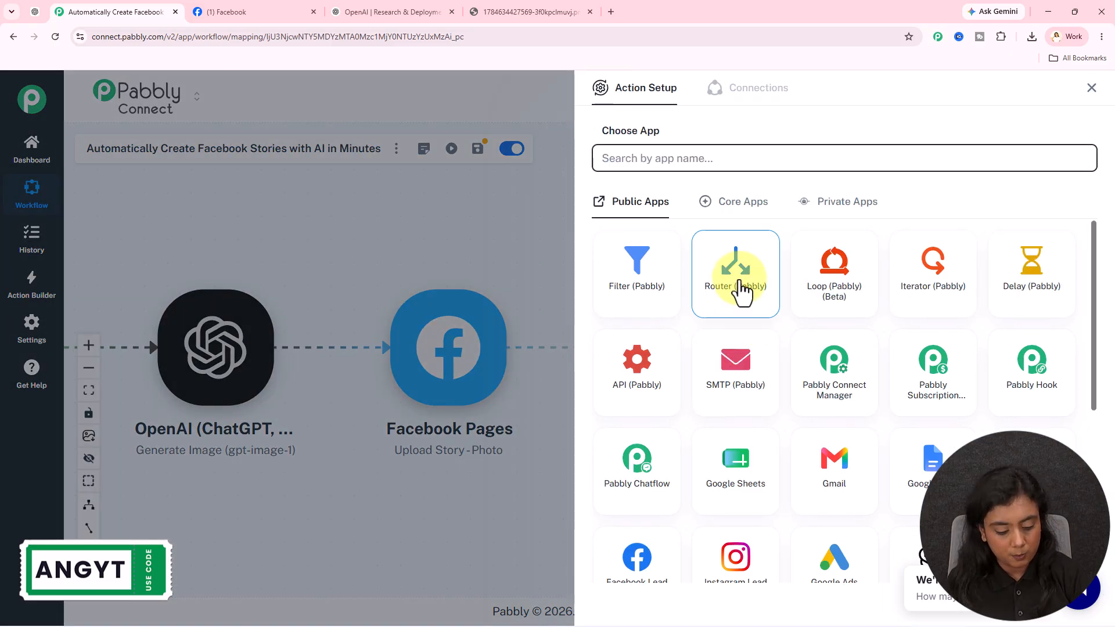
{"action": "type", "text": "facebook Pages"}
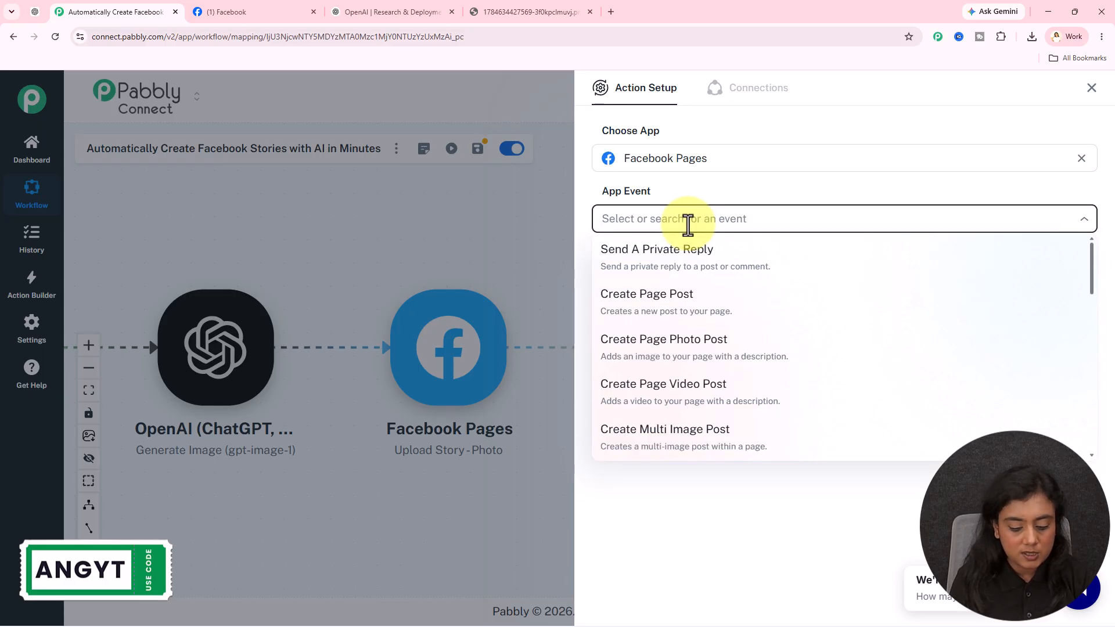
{"action": "type", "text": "pub"}
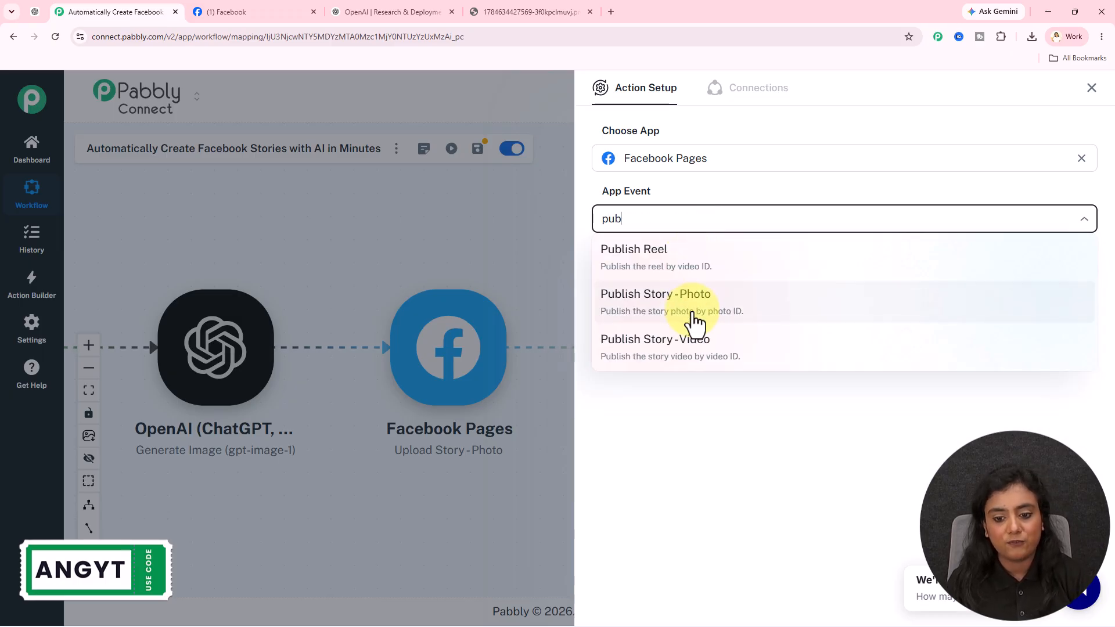
{"action": "left_click", "coordinate": [694, 323]}
{"action": "left_click", "coordinate": [638, 270]}
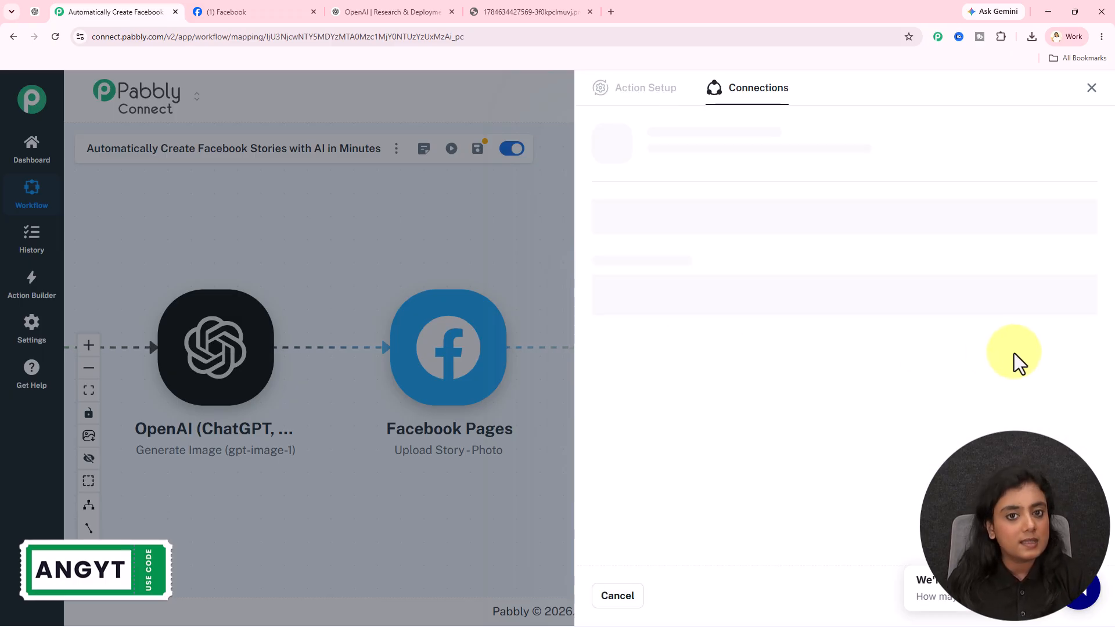
{"action": "left_click", "coordinate": [613, 594]}
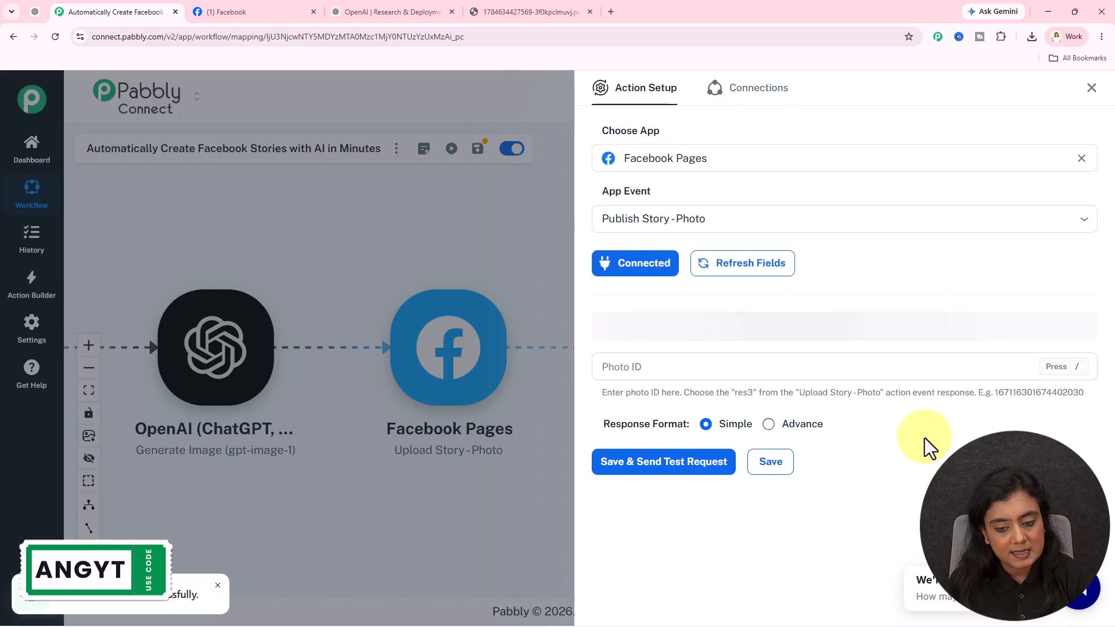
Choose FusionNexus as the page and map the res3 id from the Upload Story - Photo response into the Photo ID.
{"action": "left_click", "coordinate": [688, 327]}
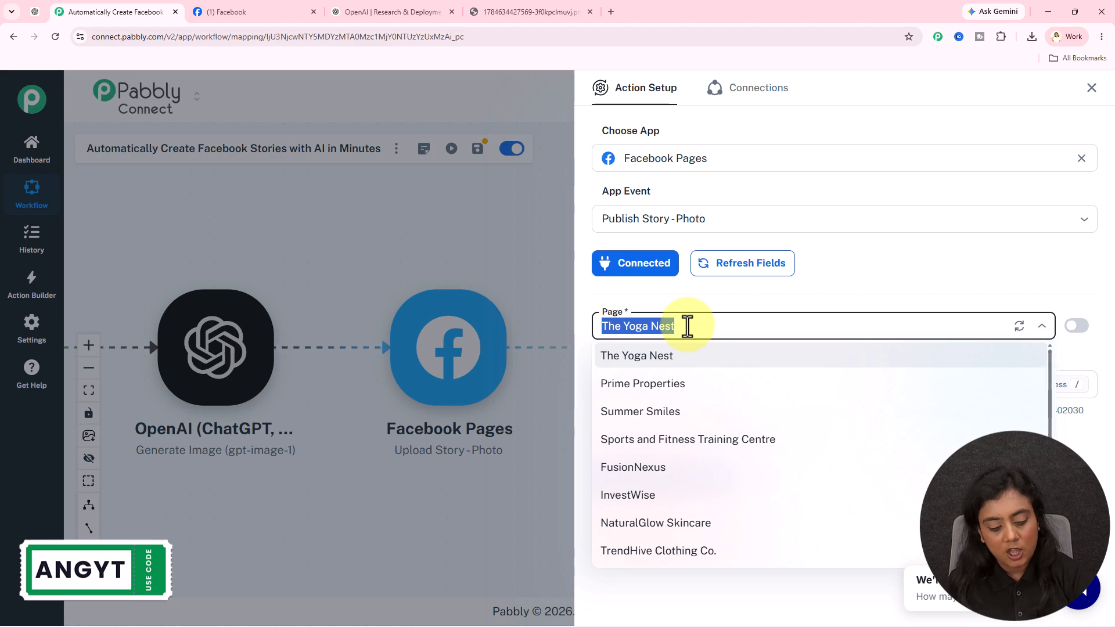
{"action": "type", "text": "Fu"}
{"action": "left_click", "coordinate": [679, 363]}
{"action": "left_click", "coordinate": [674, 378]}
{"action": "type", "text": "/"}
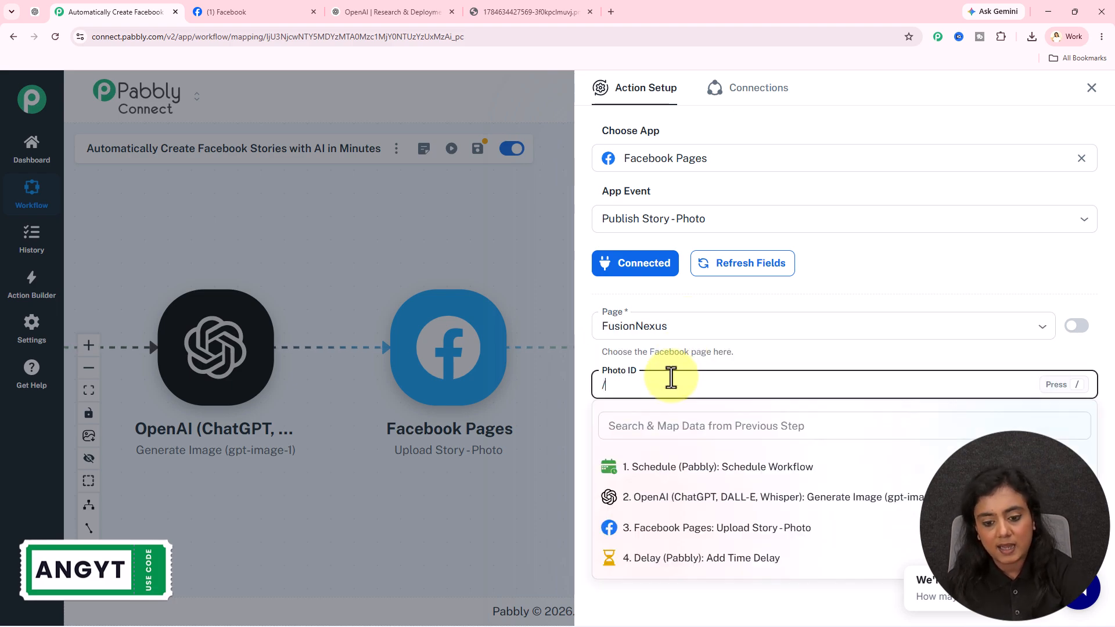
{"action": "left_click", "coordinate": [716, 540]}
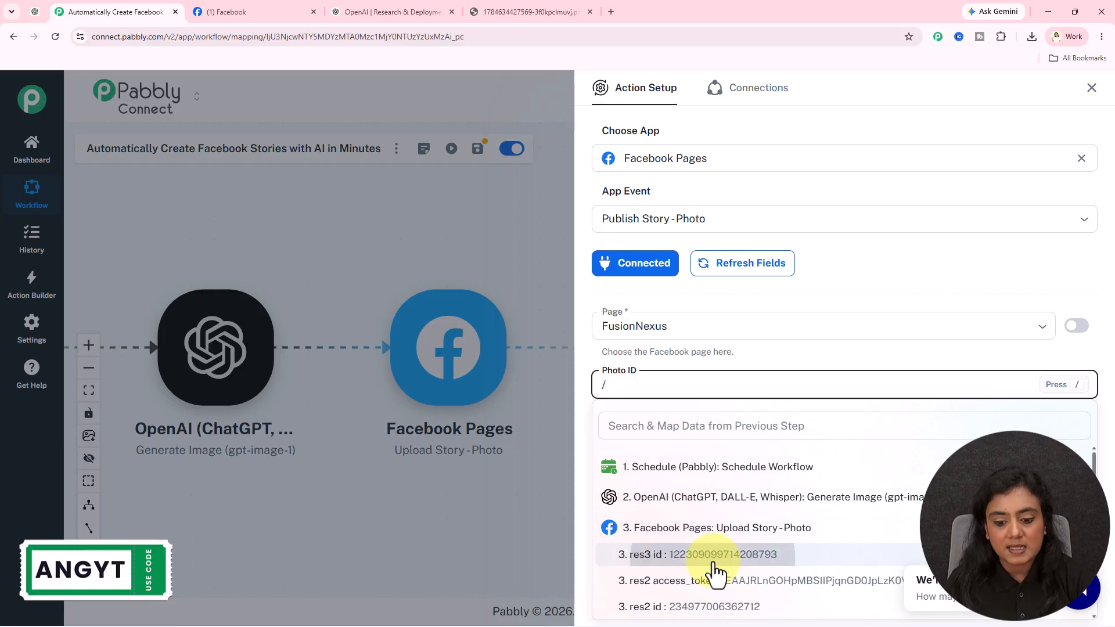
{"action": "left_click", "coordinate": [715, 561]}
Save and test the Publish Story - Photo action, check its response, and close the action setup.
{"action": "left_click", "coordinate": [698, 484]}
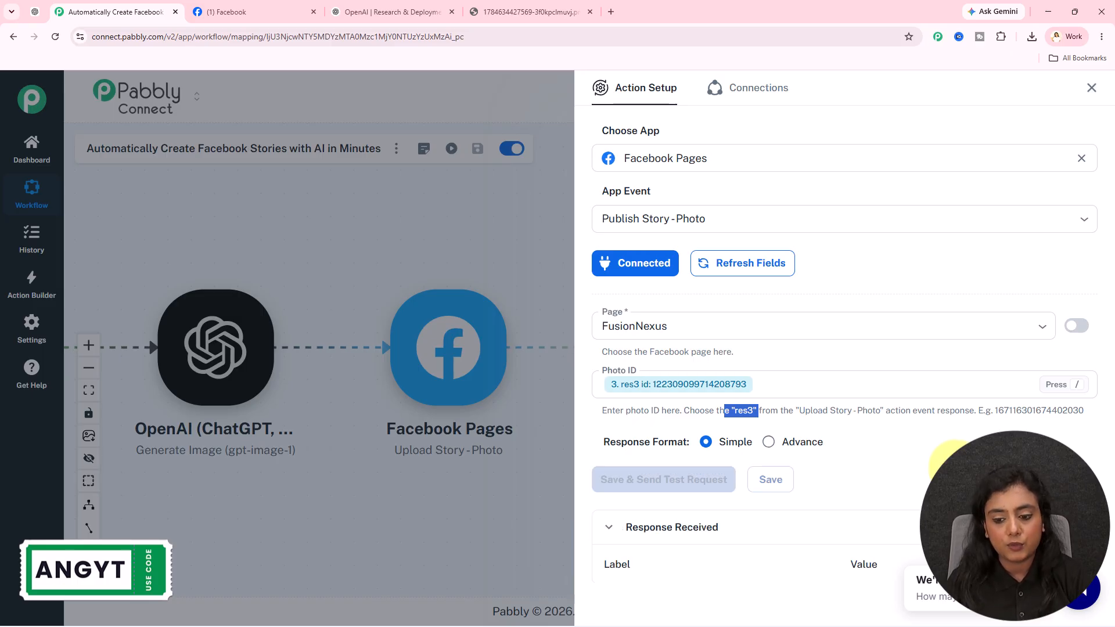
{"action": "scroll", "coordinate": [925, 261], "scroll_direction": "down", "scroll_amount": 6}
{"action": "double_click", "coordinate": [845, 254]}
{"action": "left_click", "coordinate": [1092, 87]}
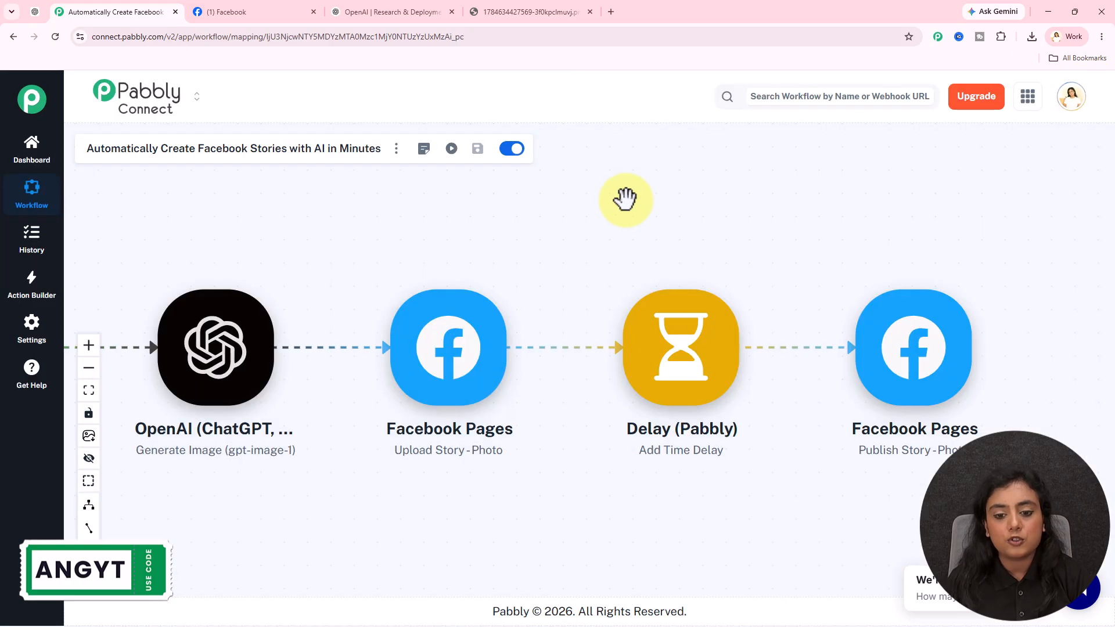
Switch to Facebook, view the stories on the FusionNexus page to check the published image, and return to the Pabbly Connect workflow.
{"action": "left_click", "coordinate": [251, 2]}
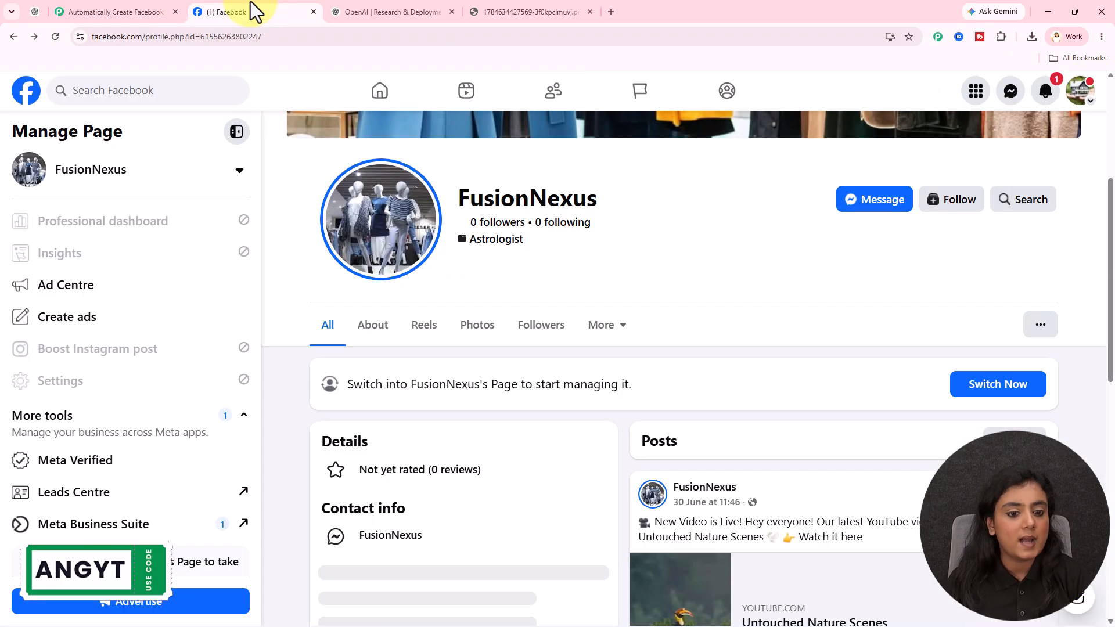
{"action": "left_click", "coordinate": [419, 238]}
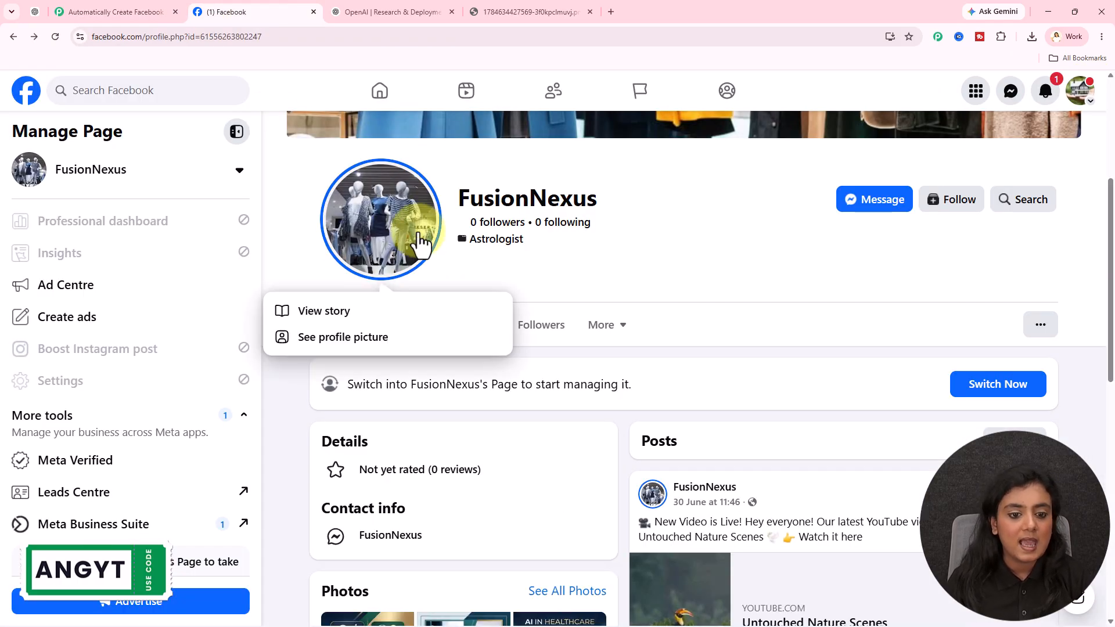
{"action": "left_click", "coordinate": [363, 316]}
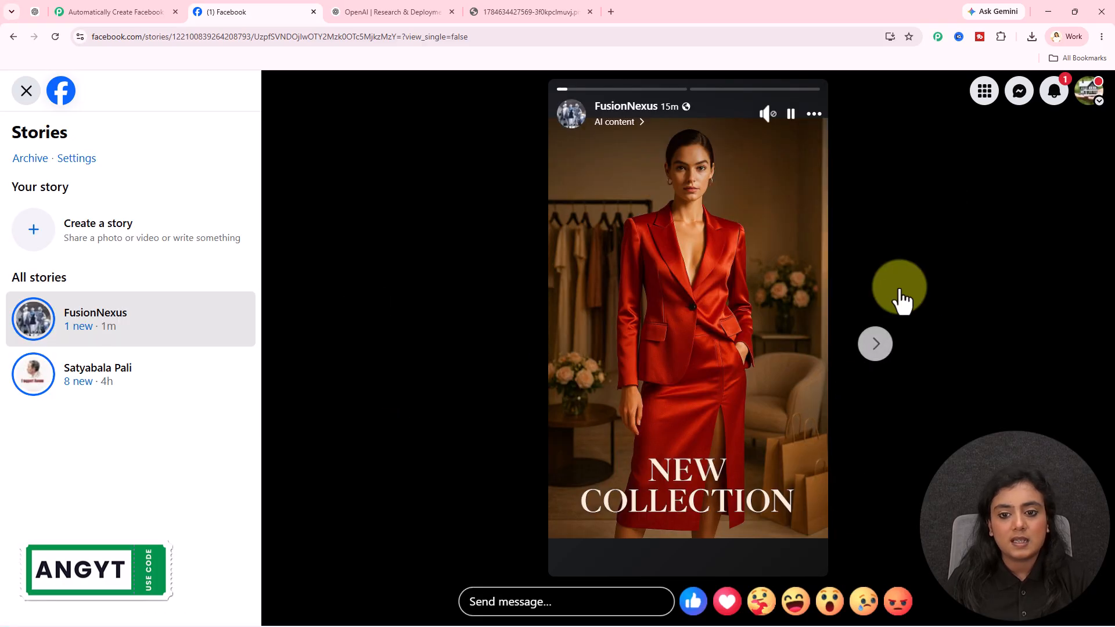
{"action": "left_click", "coordinate": [877, 347]}
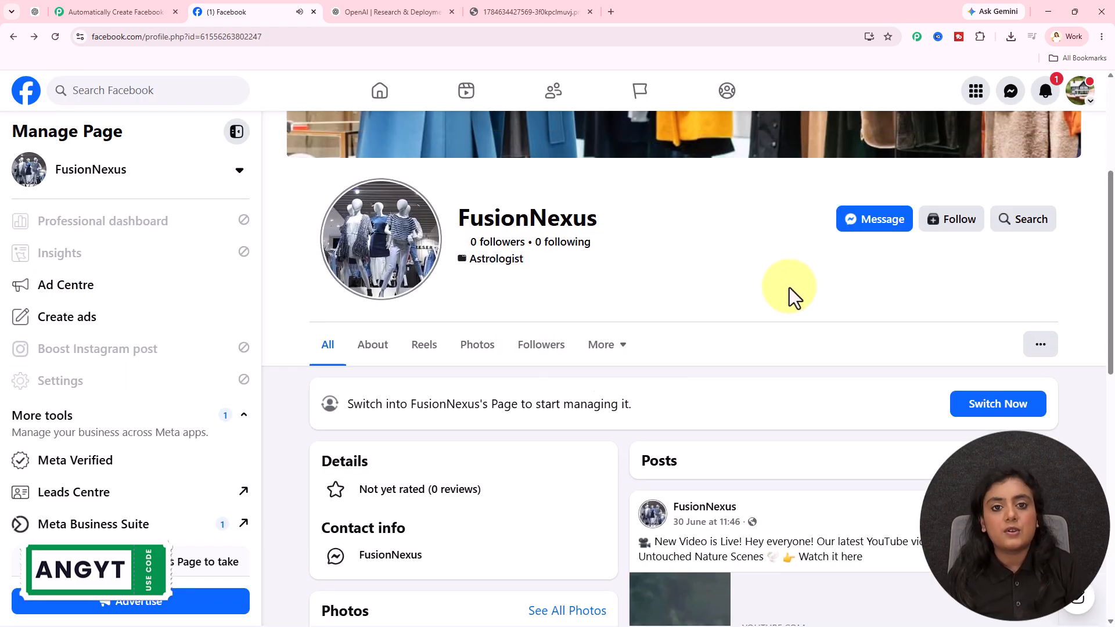
{"action": "scroll", "coordinate": [789, 291], "scroll_direction": "up", "scroll_amount": 4}
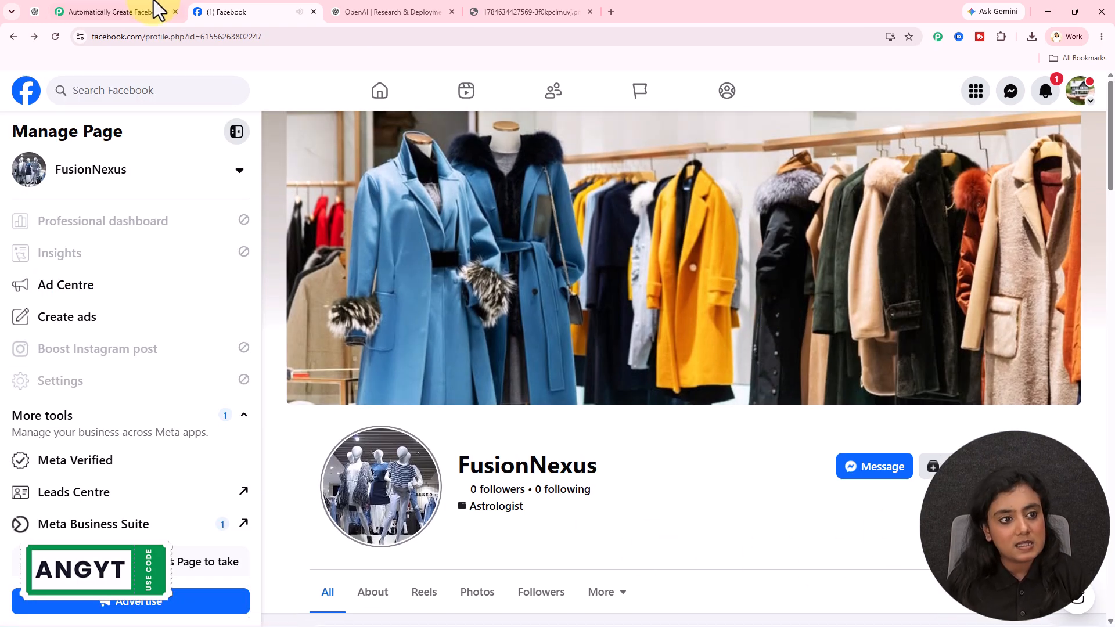
{"action": "left_click", "coordinate": [117, 12]}
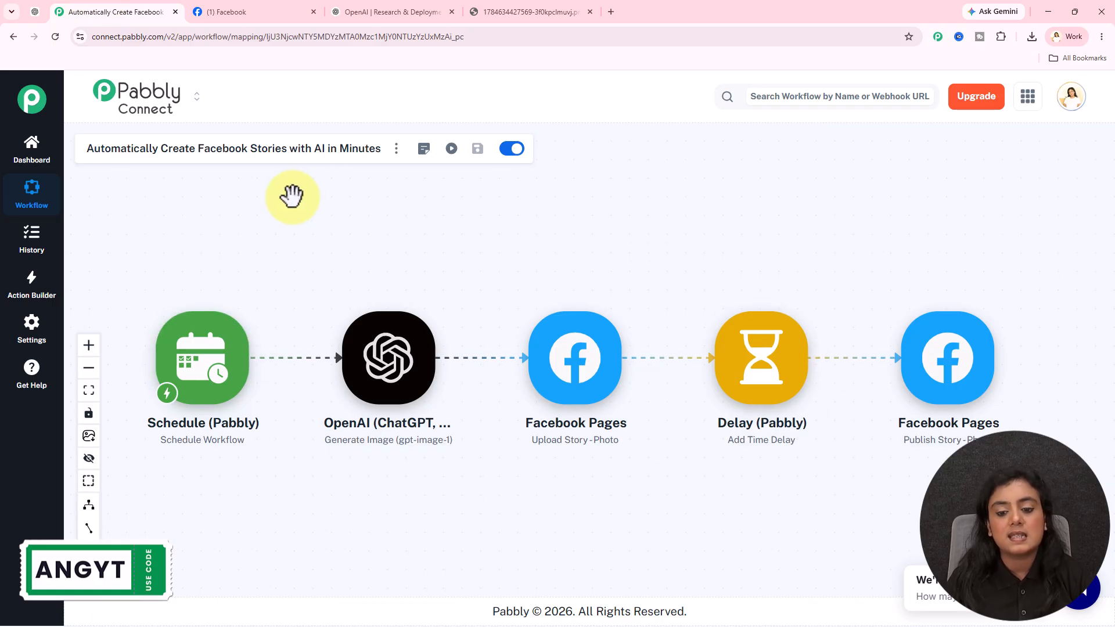